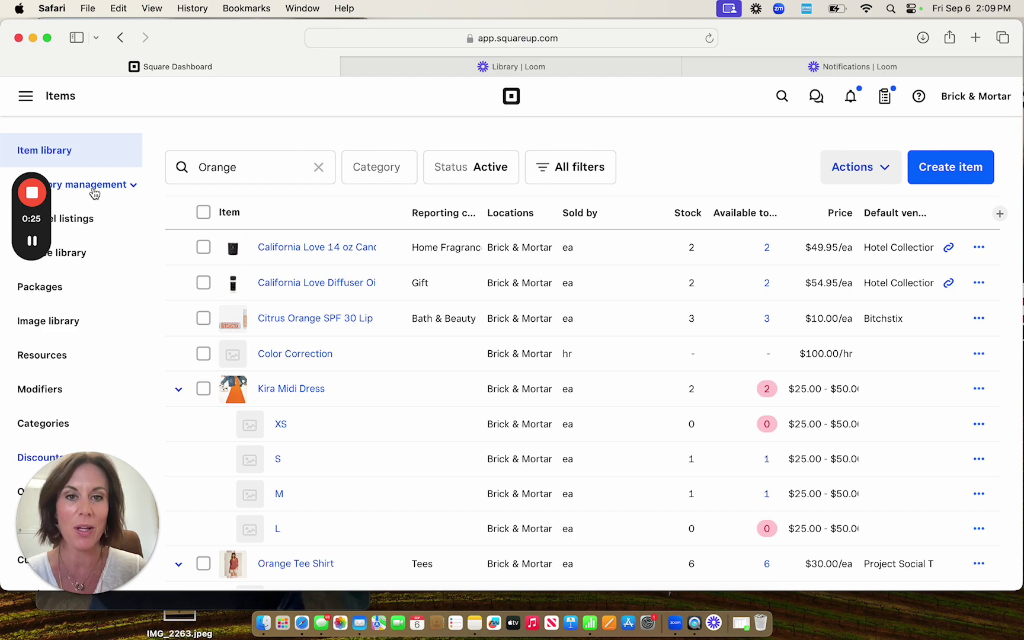
Toggle the main navigation menu, then expand Inventory management in the sidebar
left_click(25, 99)
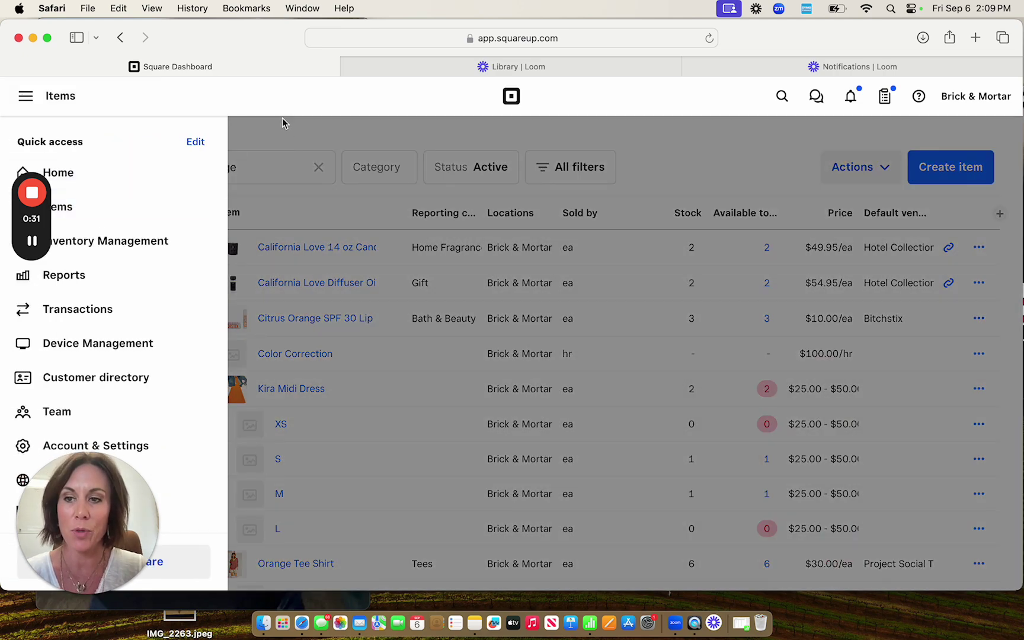
left_click(282, 129)
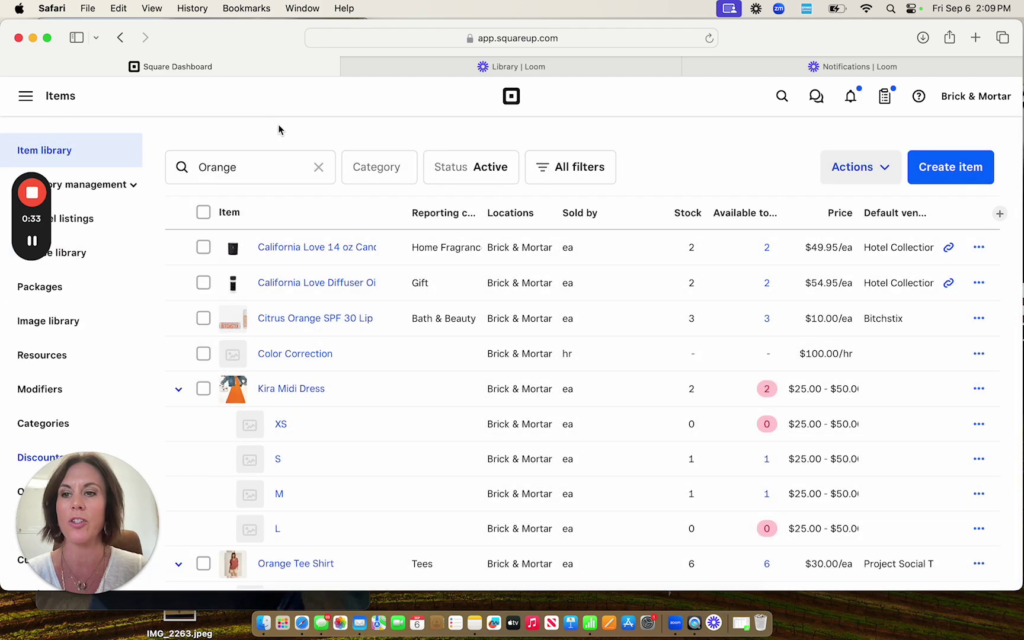
left_click(132, 189)
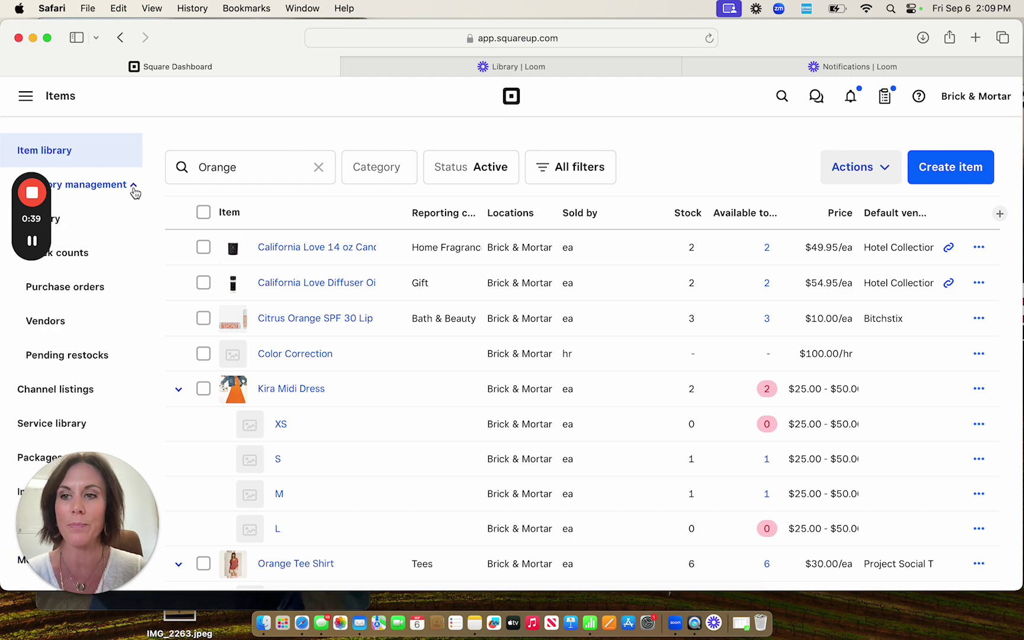
Open the Purchase orders list and check its Brick & Mortar location filter
left_click(88, 289)
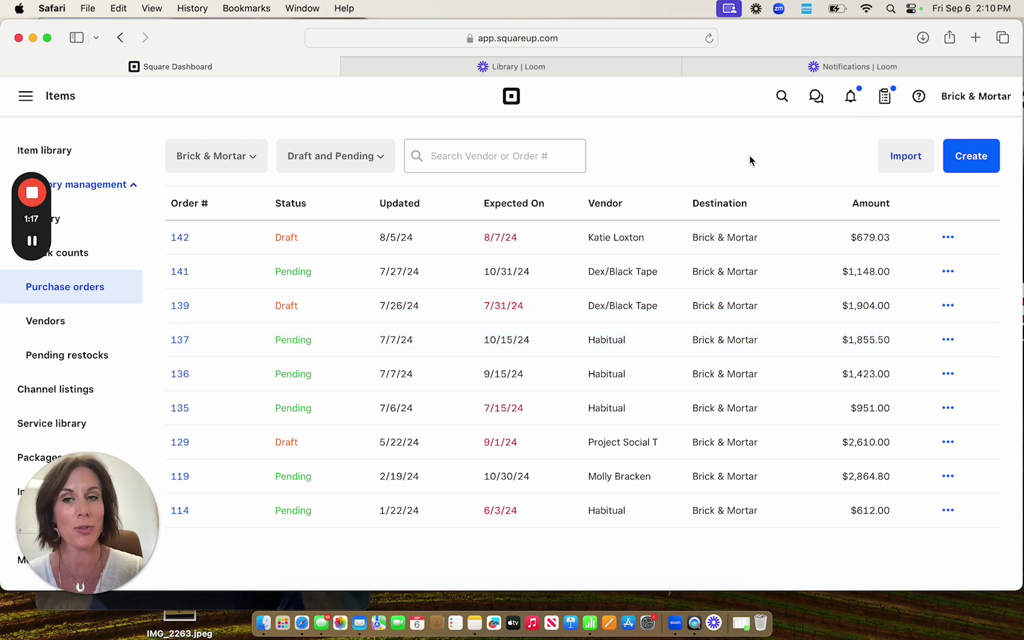
left_click(263, 161)
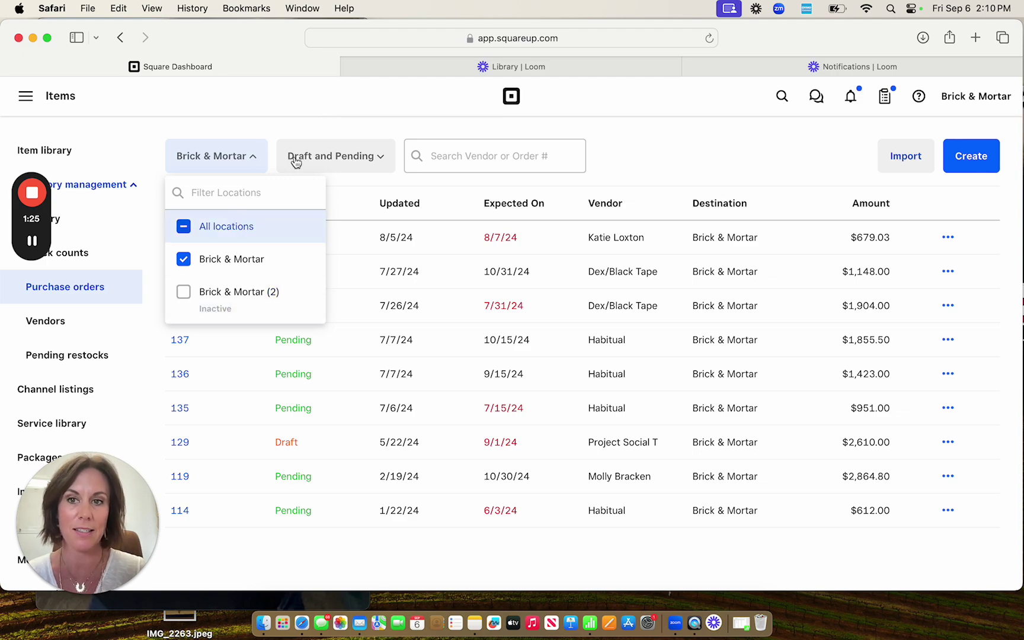
left_click(697, 145)
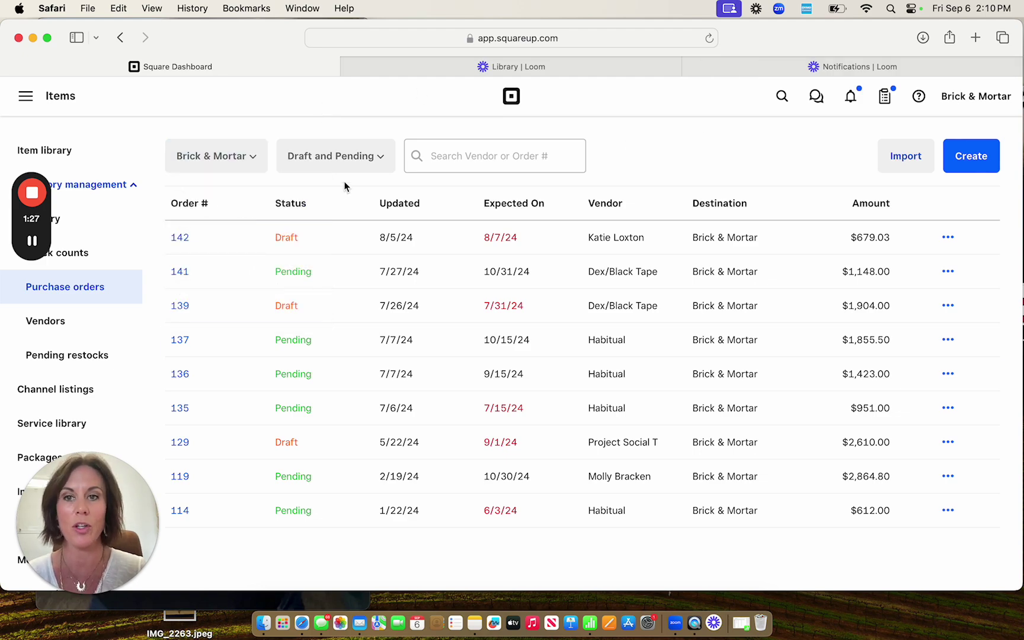
Uncheck All Purchase Orders in the status filter so no orders are listed
left_click(366, 156)
left_click(289, 190)
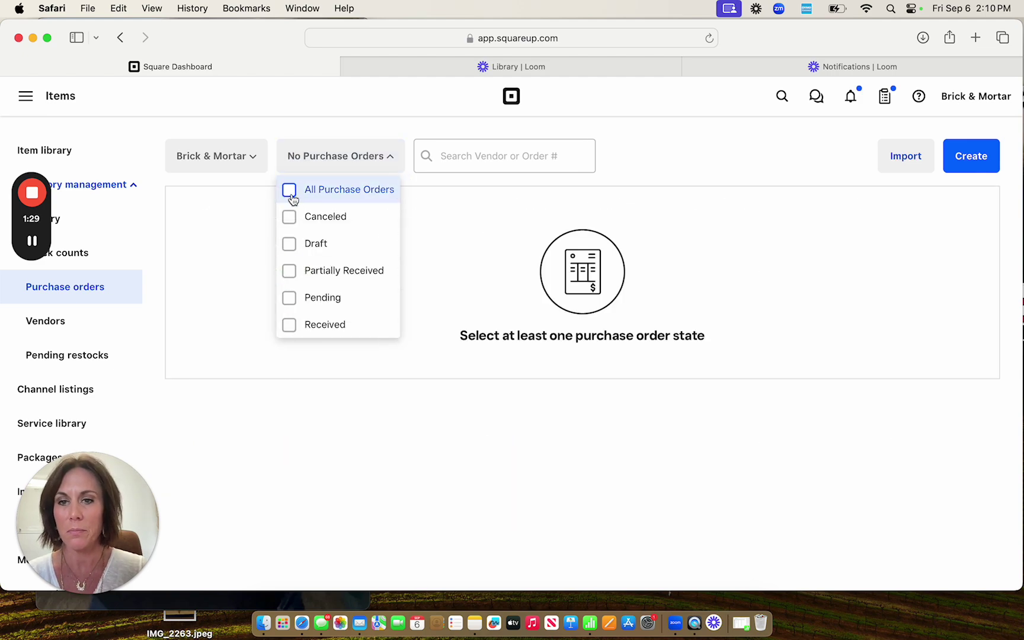
left_click(650, 161)
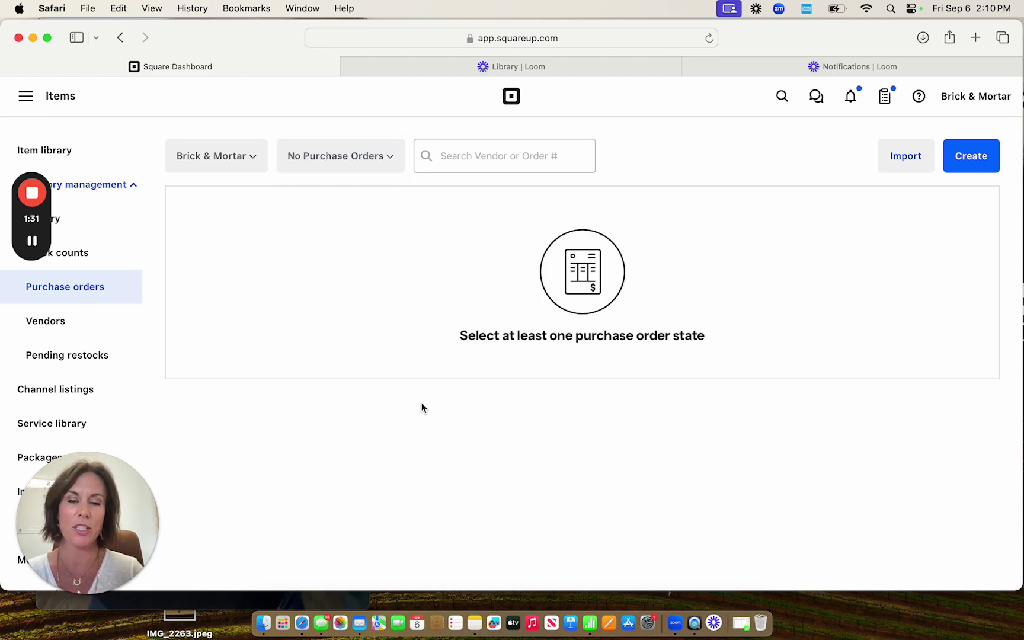
left_click(378, 163)
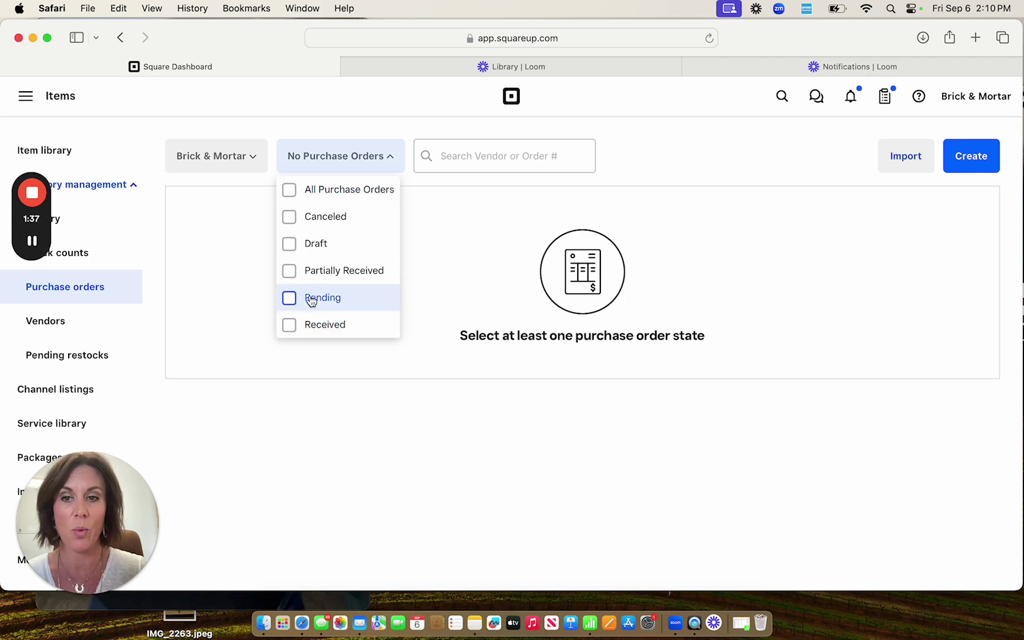
left_click(758, 134)
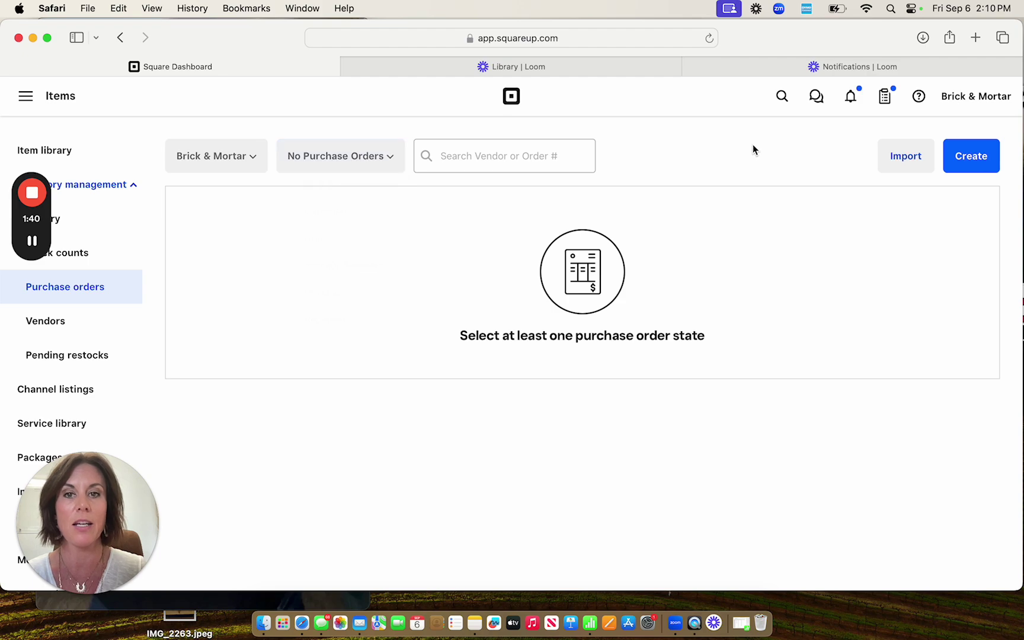
Create a new purchase order and add 'The Vendor' as a new vendor for it
left_click(979, 156)
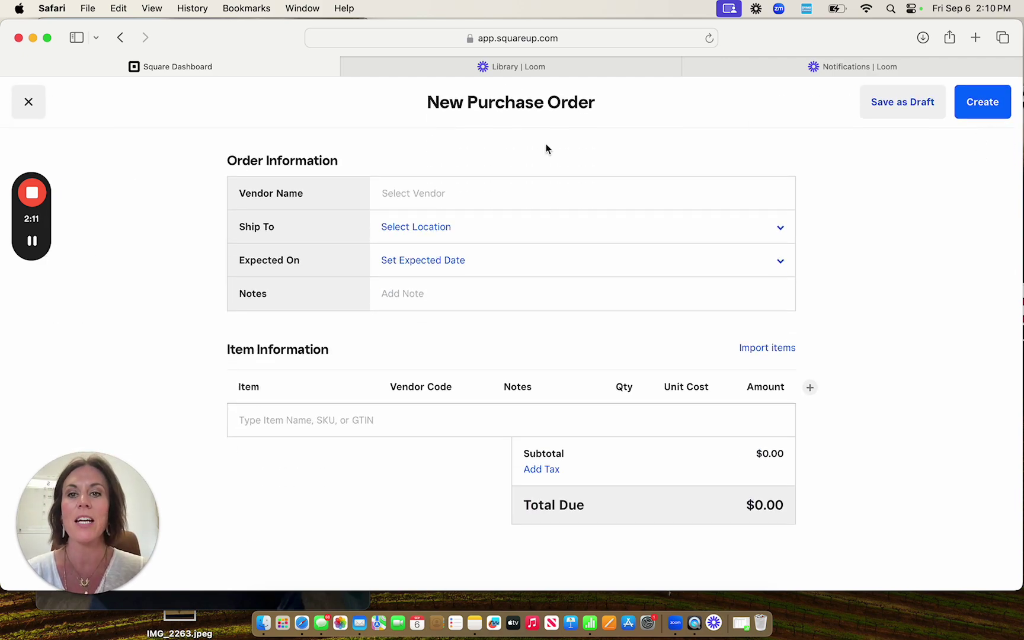
left_click(484, 191)
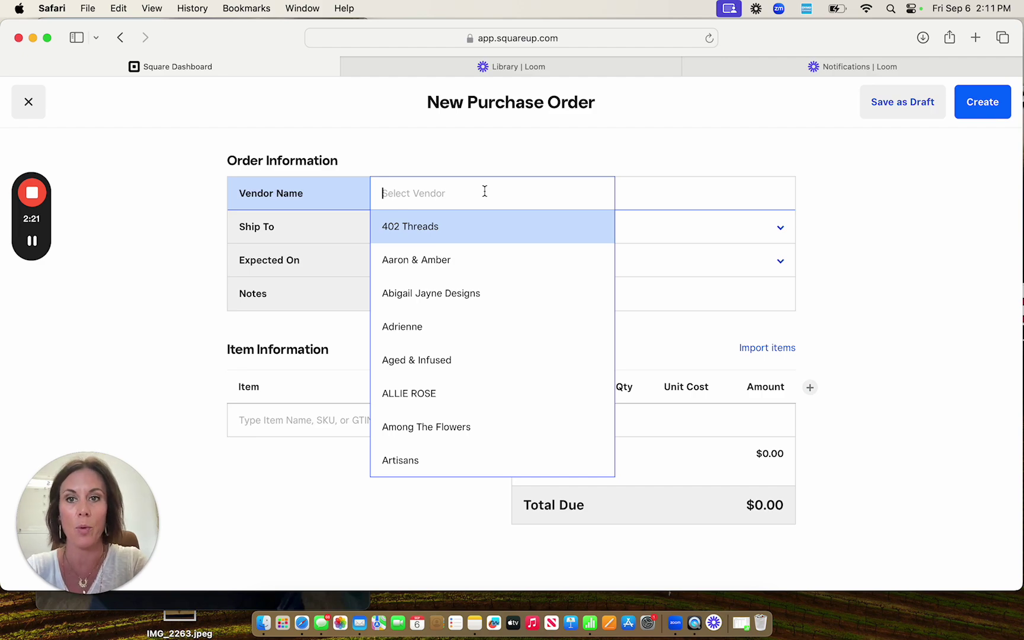
type("The Vendor")
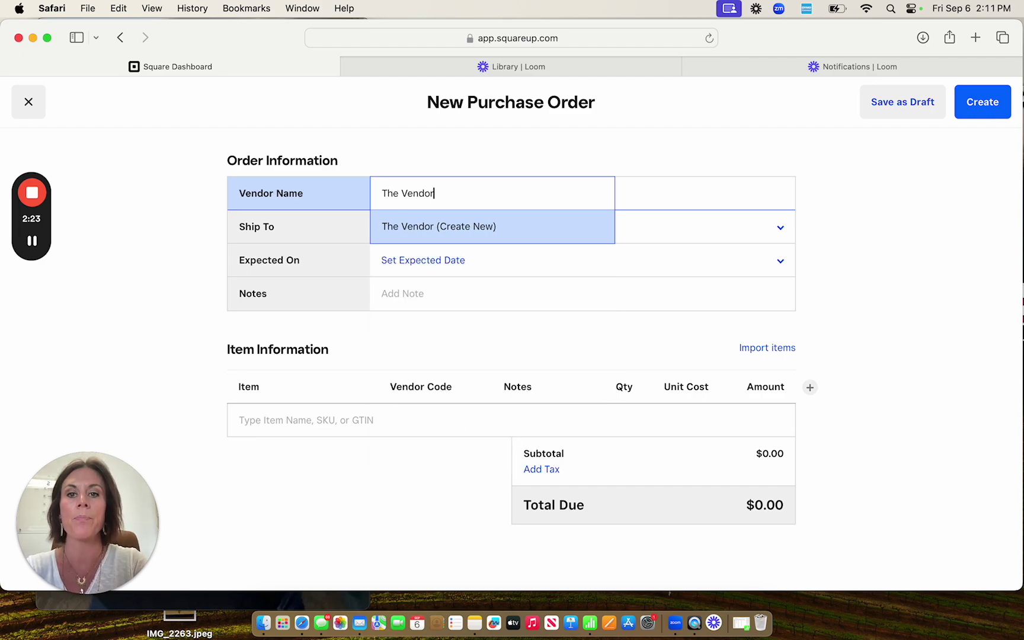
left_click(471, 238)
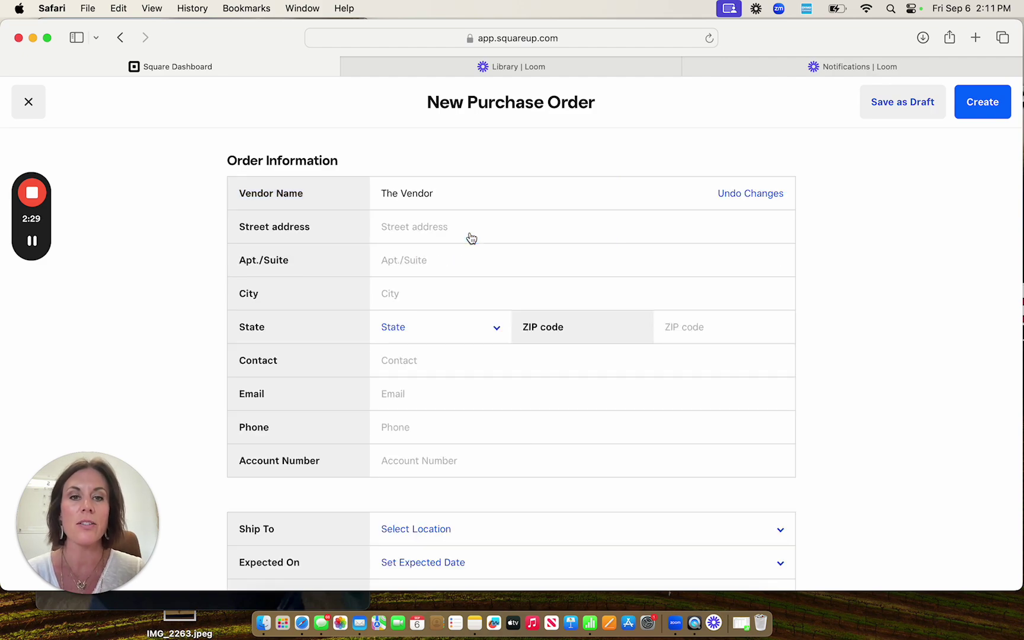
scroll(471, 237, "down", 2)
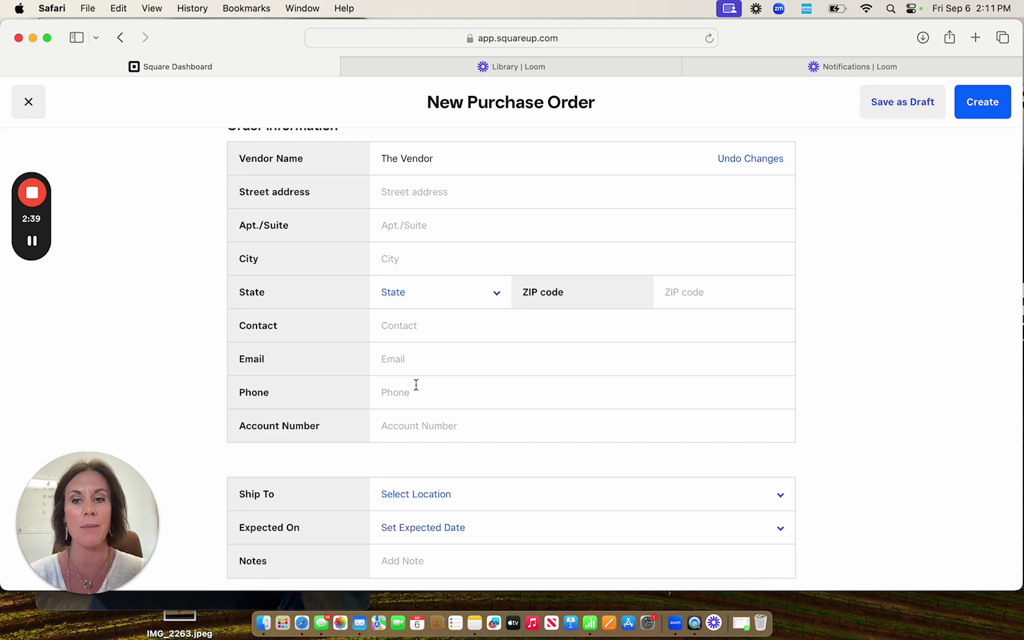
scroll(415, 388, "down", 5)
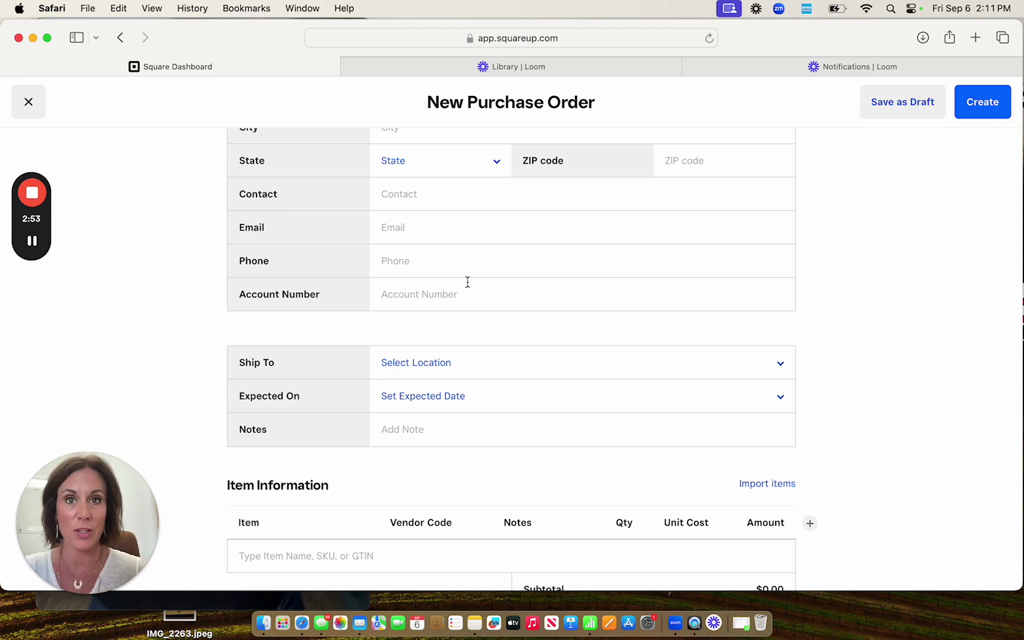
scroll(467, 282, "down", 3)
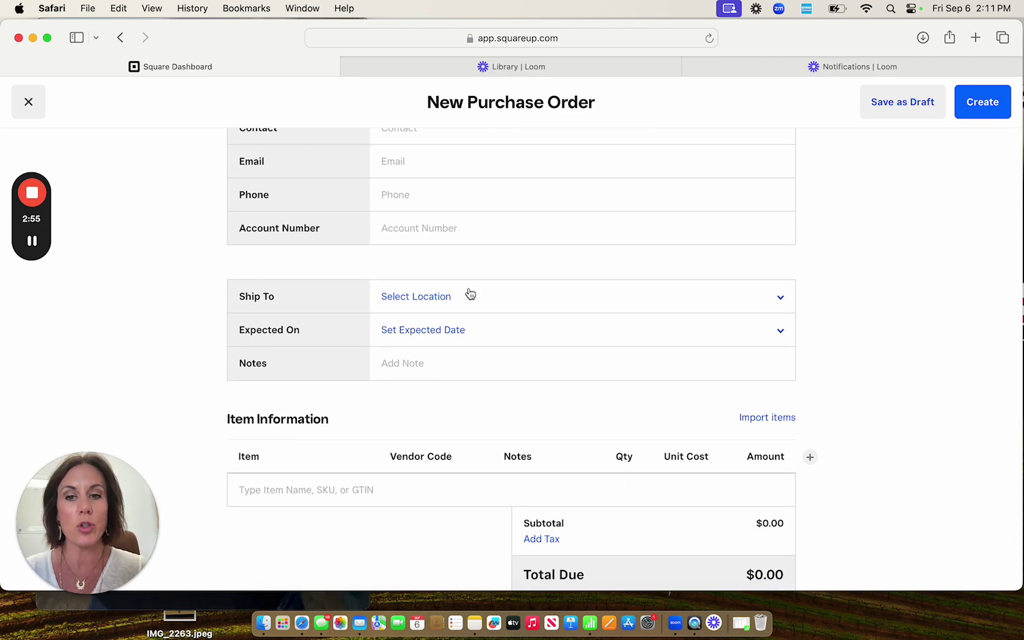
Set Ship To to Brick & Mortar and Expected On to 09/30/2024
left_click(471, 297)
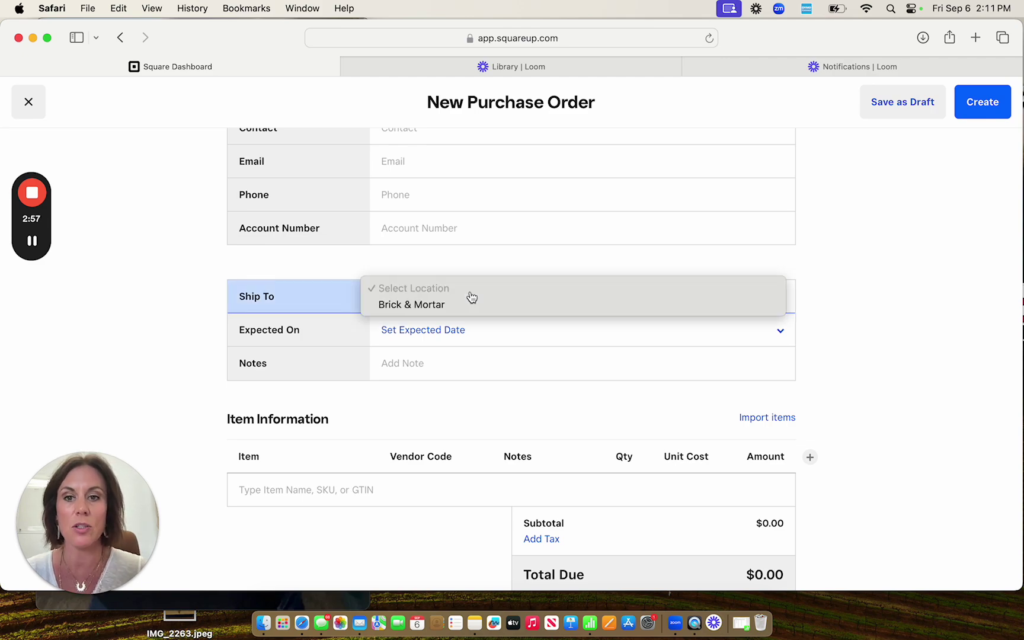
left_click(466, 304)
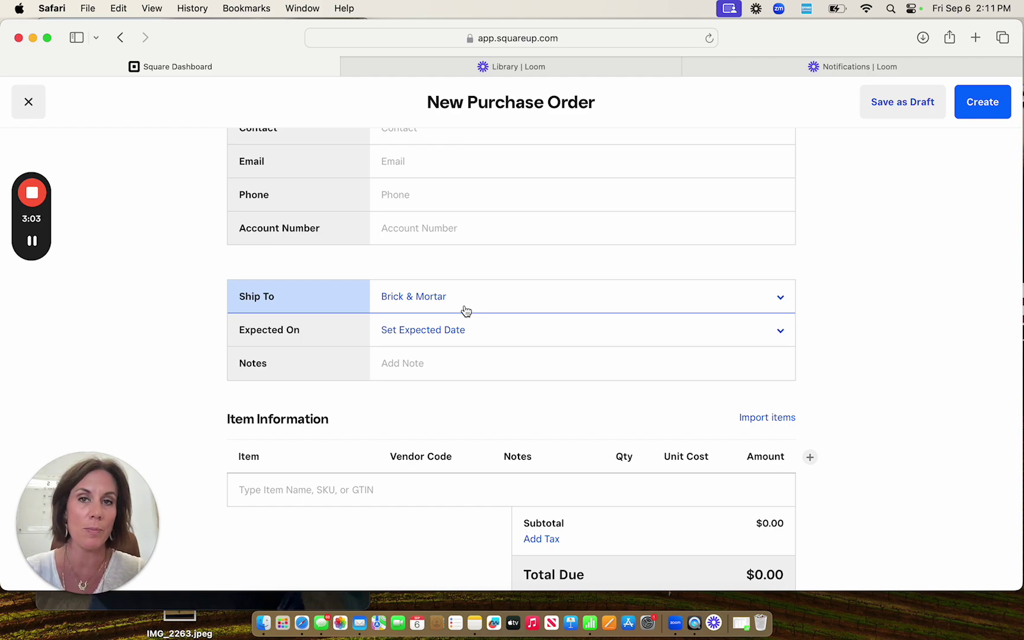
left_click(478, 336)
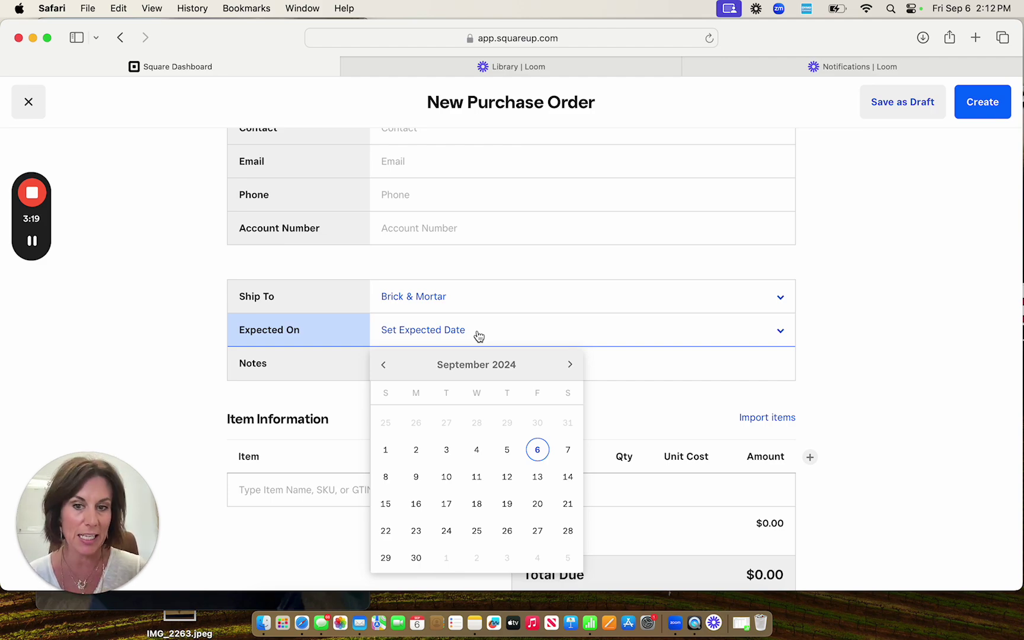
left_click(416, 557)
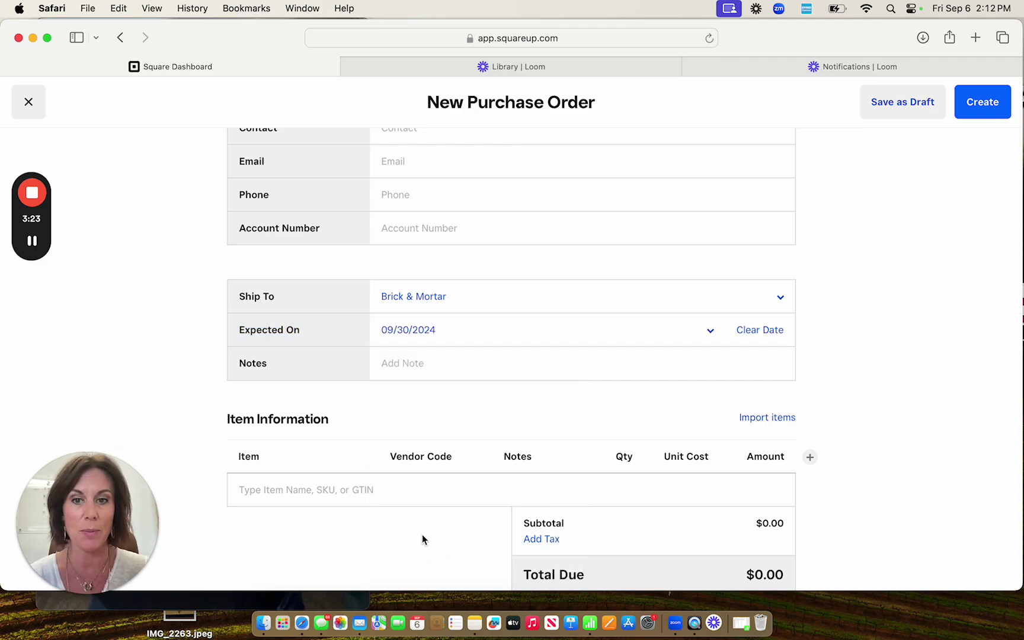
left_click(455, 369)
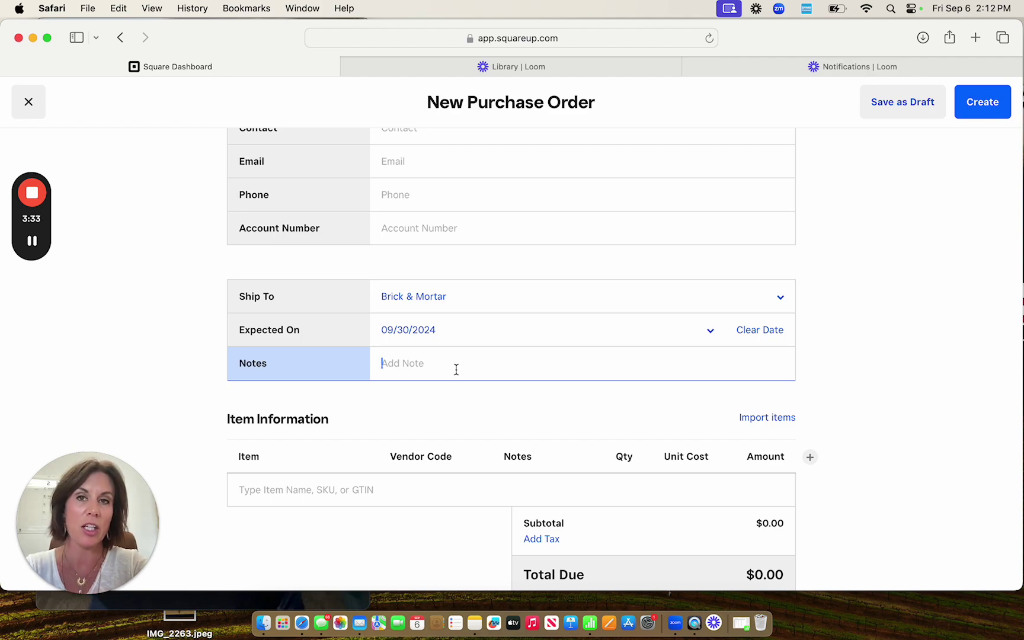
Enter the order note '09/1 - 9/30', correcting the mistyped end date
type("09/")
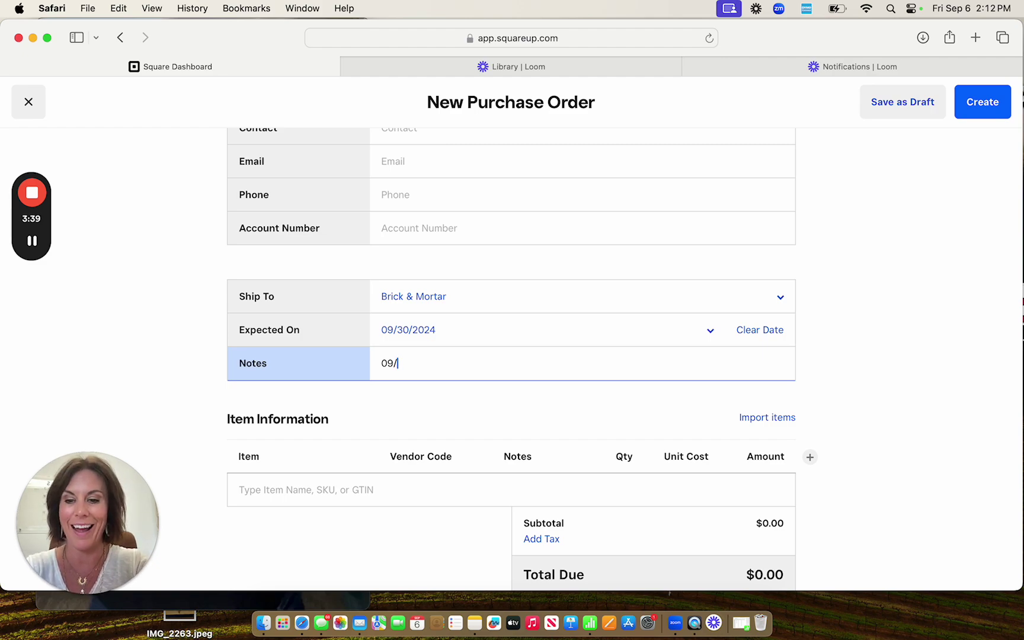
type("1")
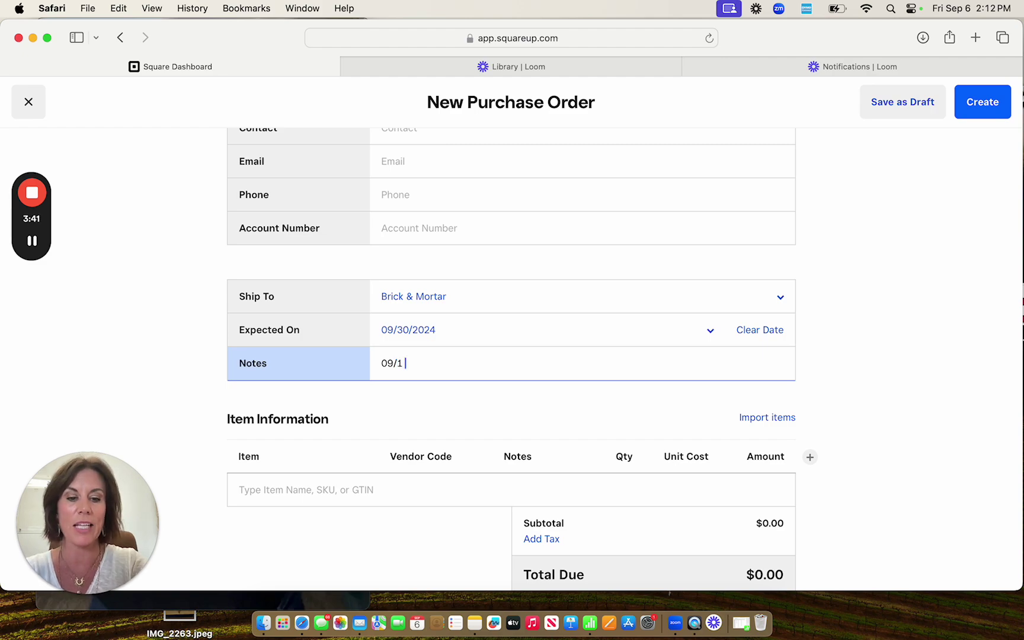
type(" - 9/20")
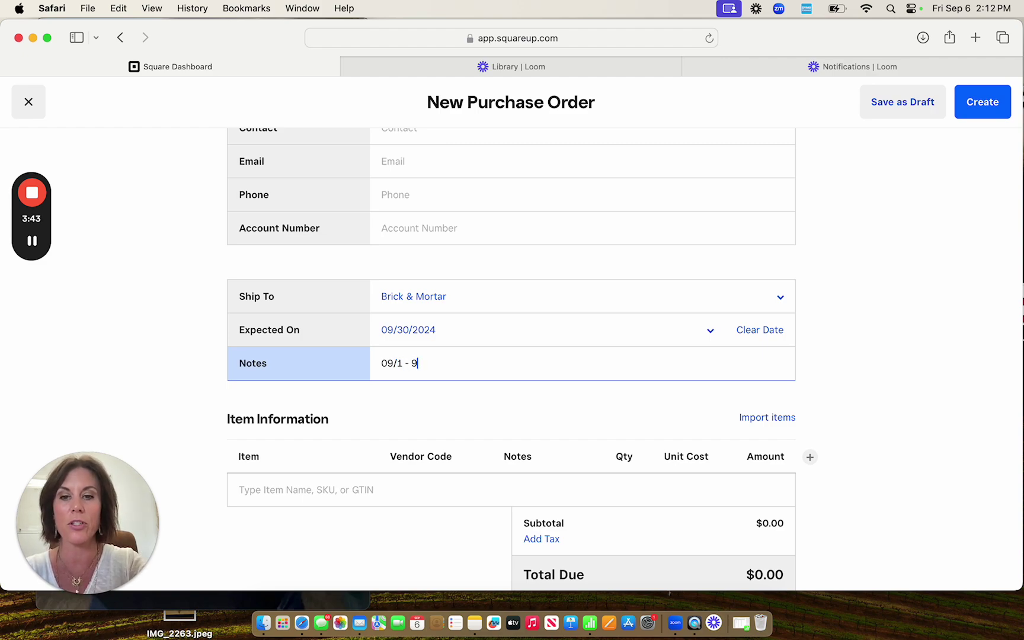
key("BackSpace")
key("BackSpace")
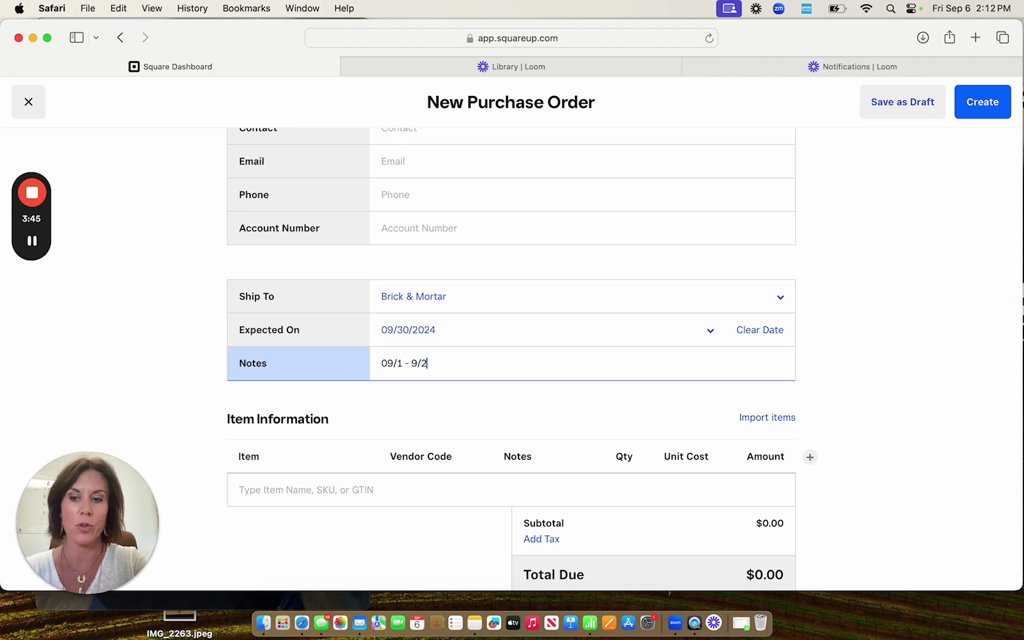
type("30")
left_click(556, 406)
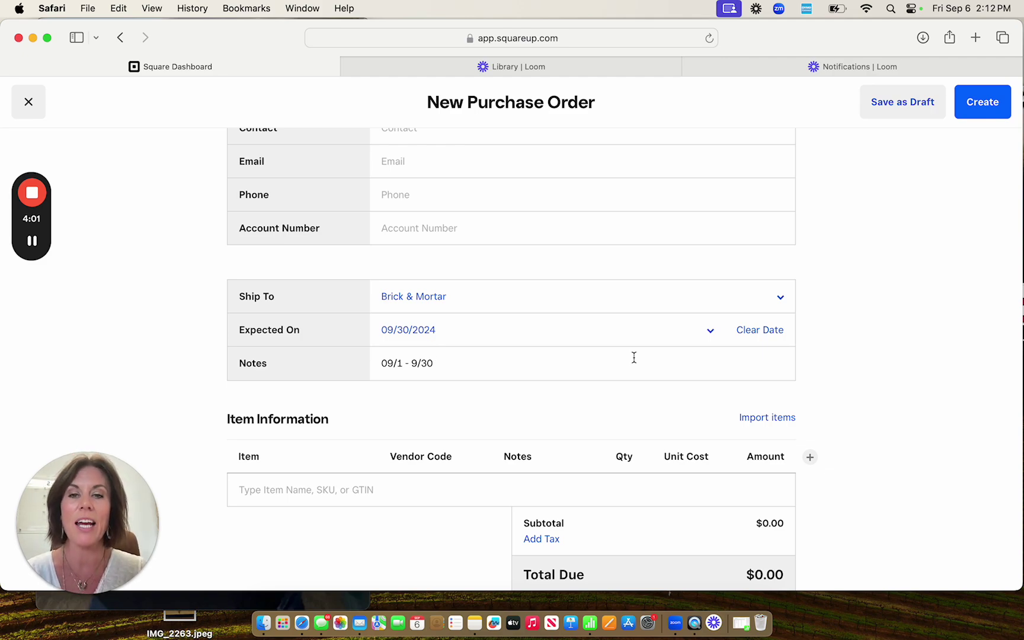
Search the order's Item field for 'Yellow Tee Shirt'
left_click_drag(132, 496, 574, 29)
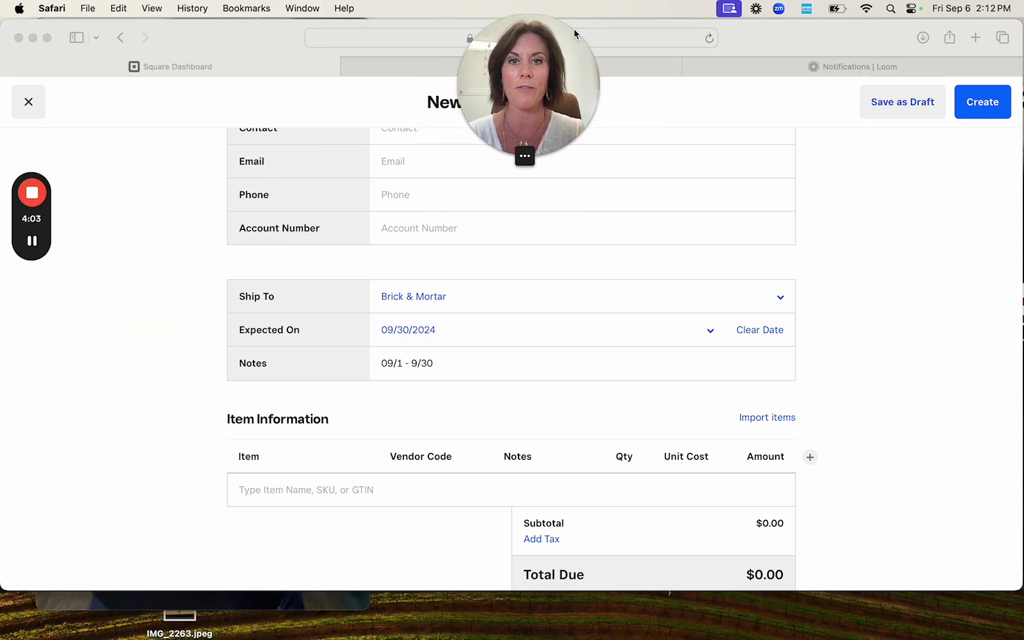
left_click(346, 499)
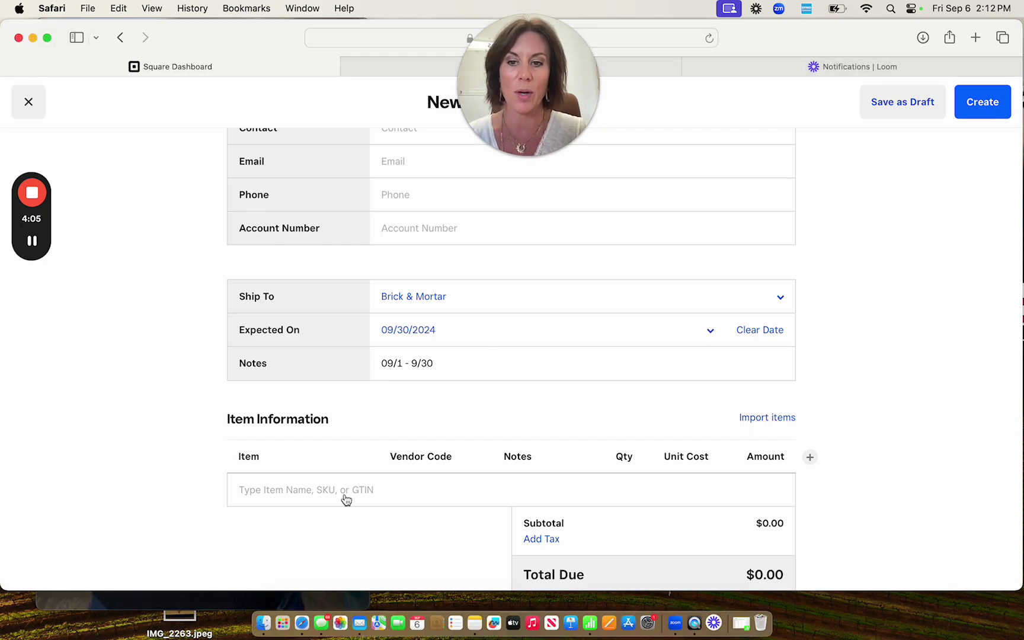
left_click(346, 499)
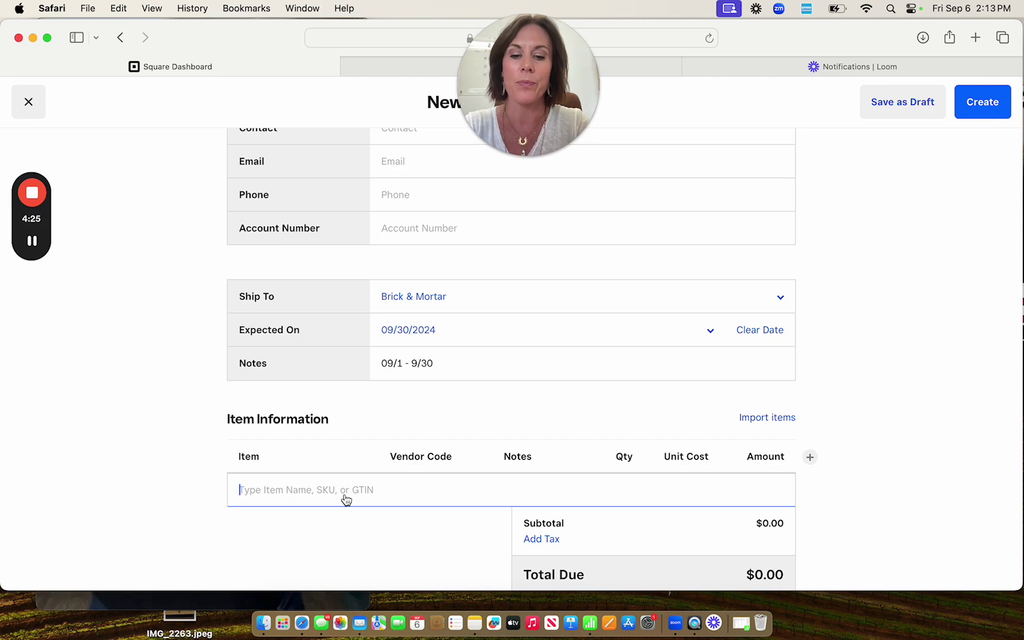
type("Yellow Te")
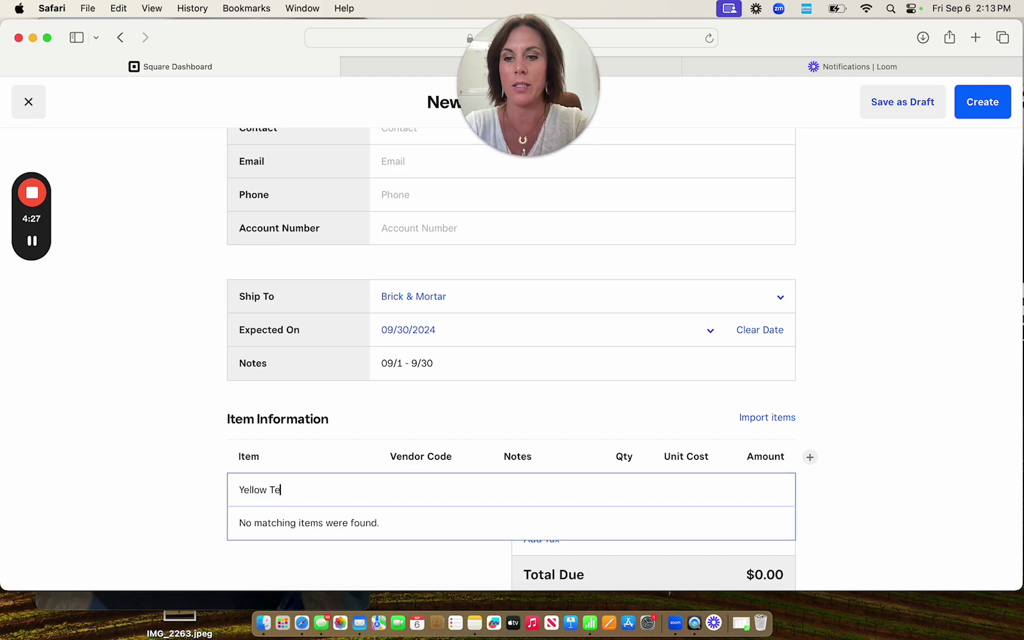
type("e Shirt")
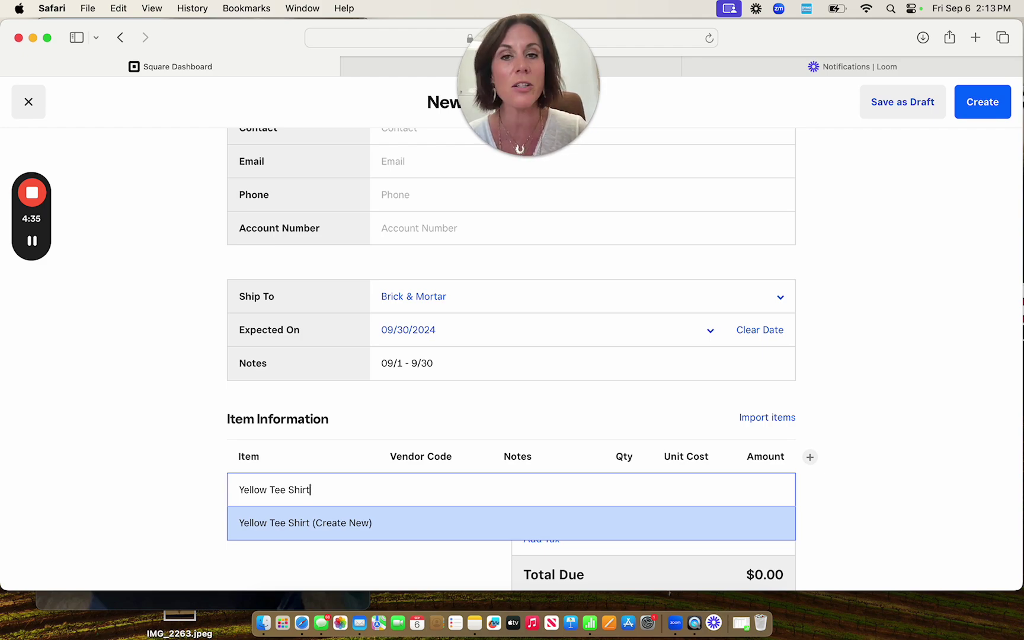
Choose 'Yellow Tee Shirt (Create New)' and review the Create item dialog fields, including SKU H631443
left_click(323, 524)
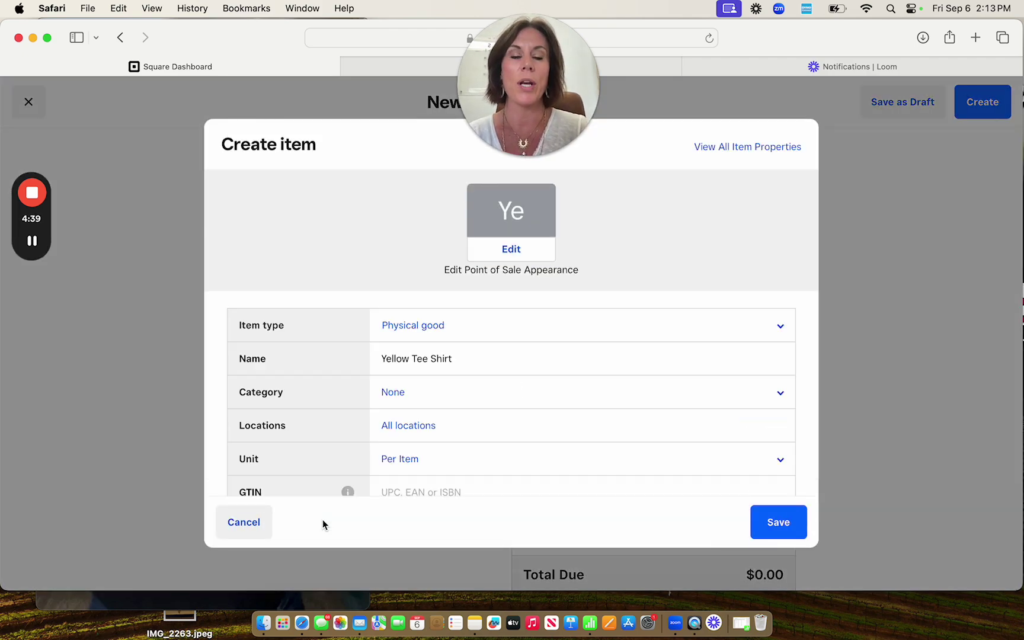
scroll(518, 446, "down", 4)
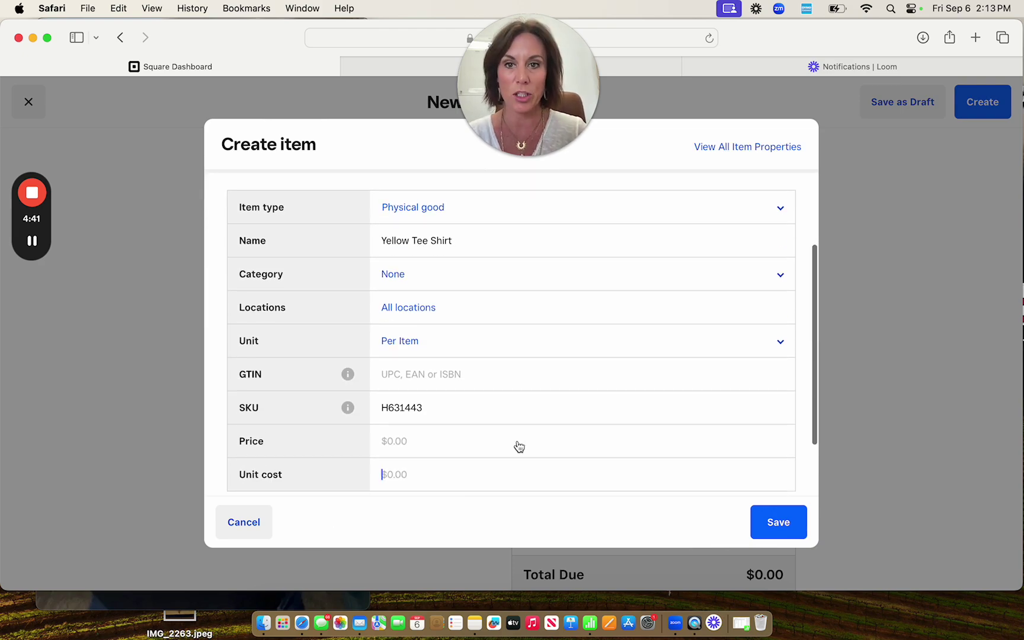
scroll(517, 446, "down", 3)
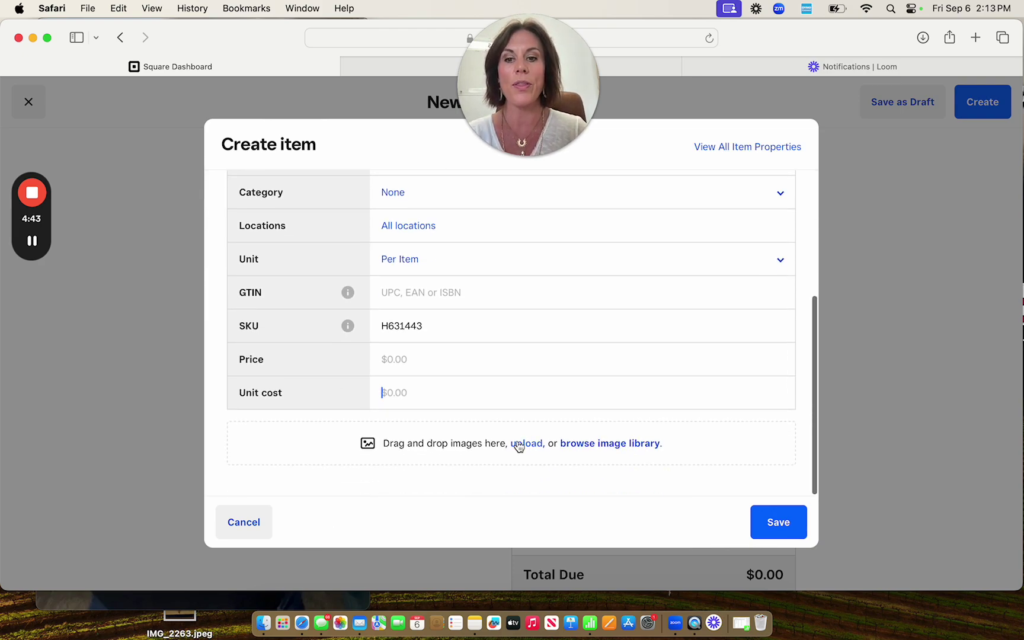
scroll(518, 443, "up", 5)
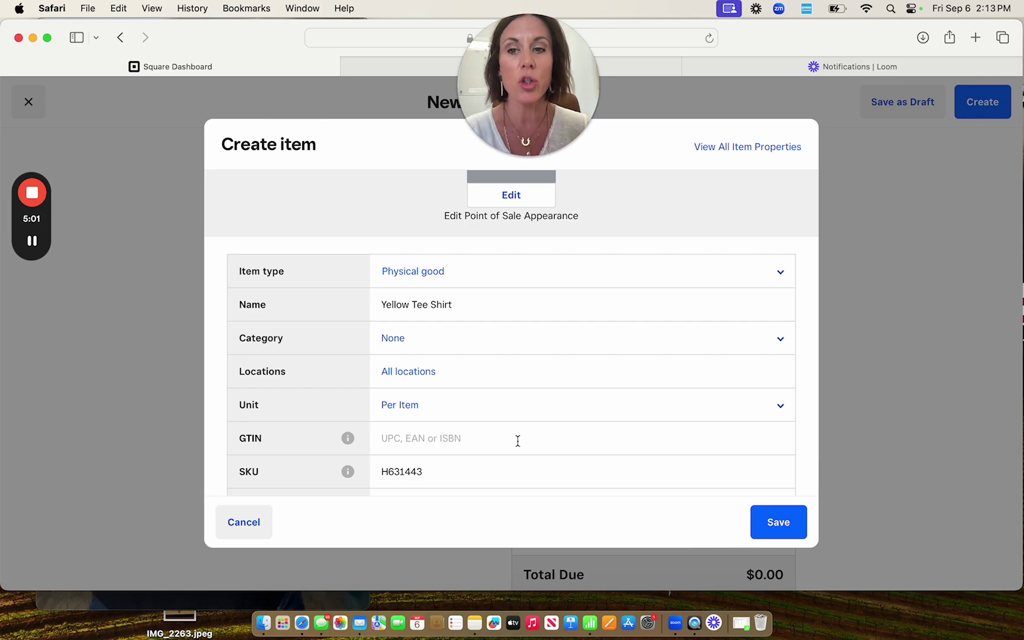
Open all Yellow Tee Shirt item properties and attempt to save without price, image or description
left_click(740, 152)
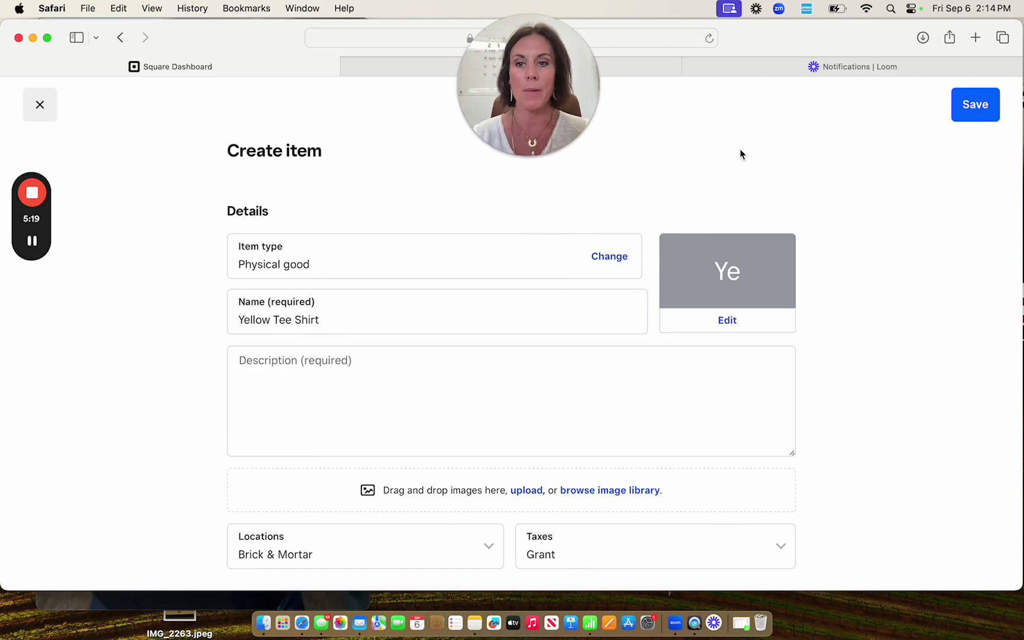
left_click(713, 359)
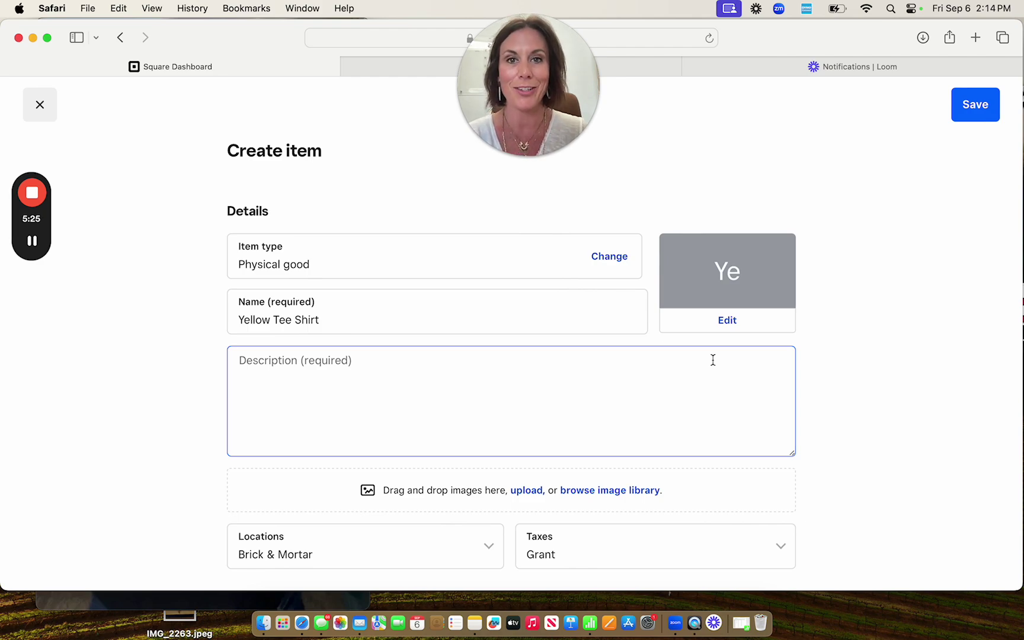
scroll(712, 360, "down", 8)
scroll(713, 360, "up", 8)
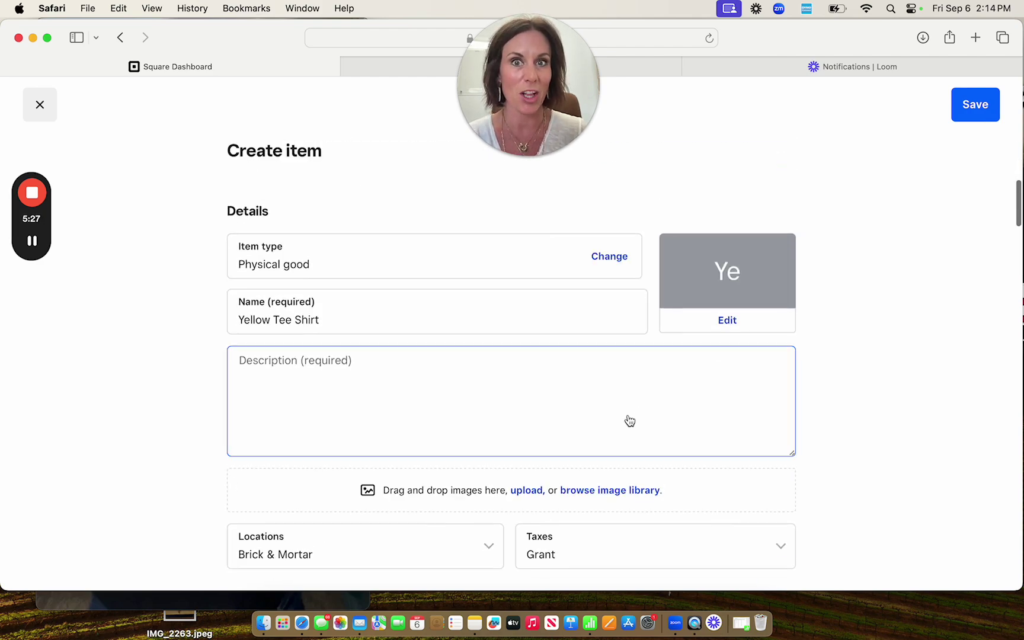
left_click(629, 420)
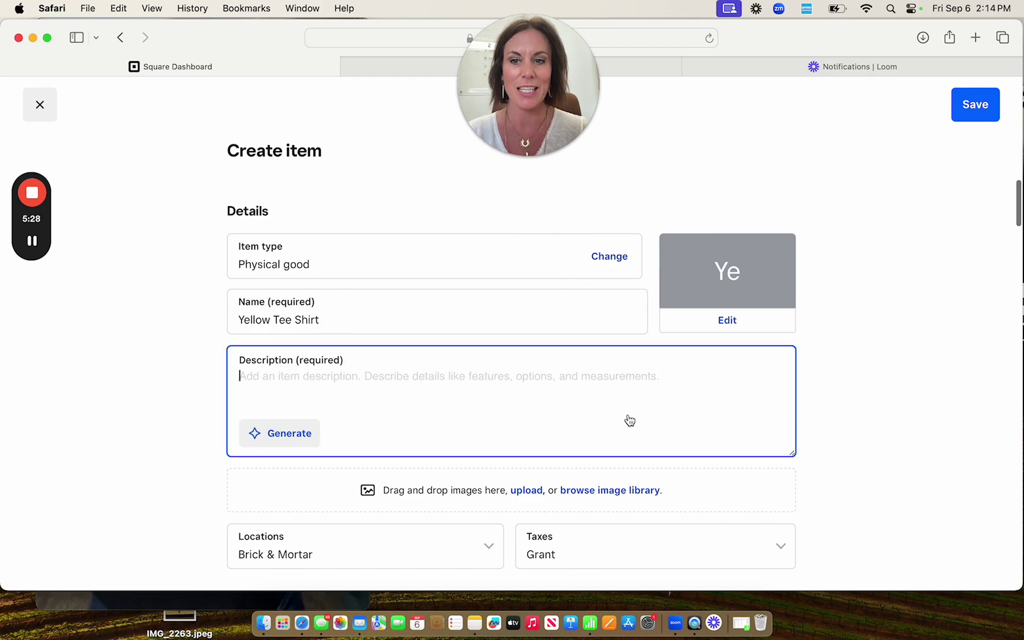
left_click(991, 100)
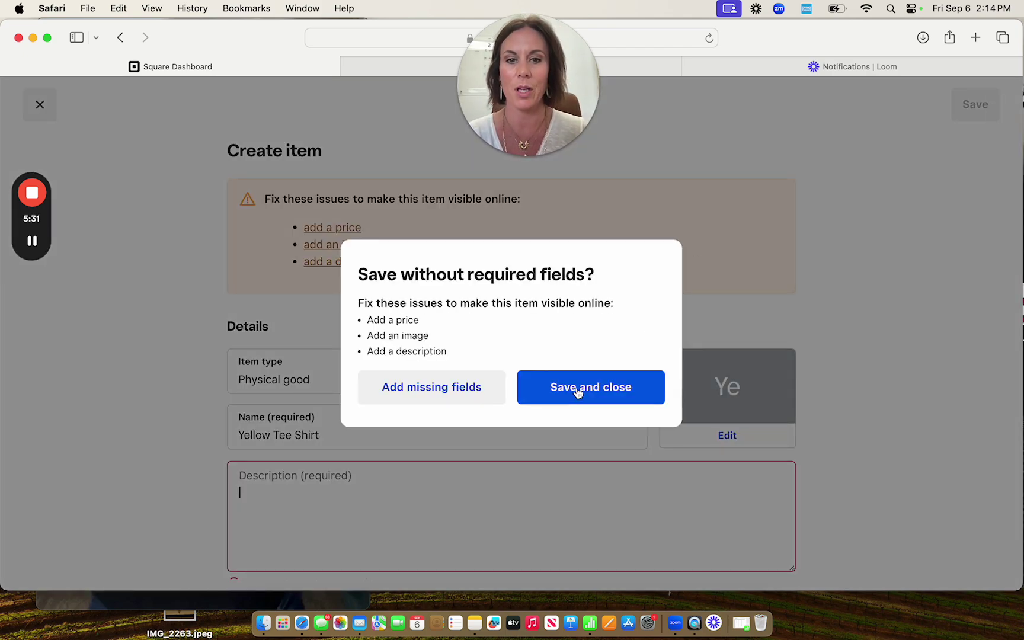
Save Yellow Tee Shirt anyway and order 2 at $10.00 unit cost
left_click(578, 391)
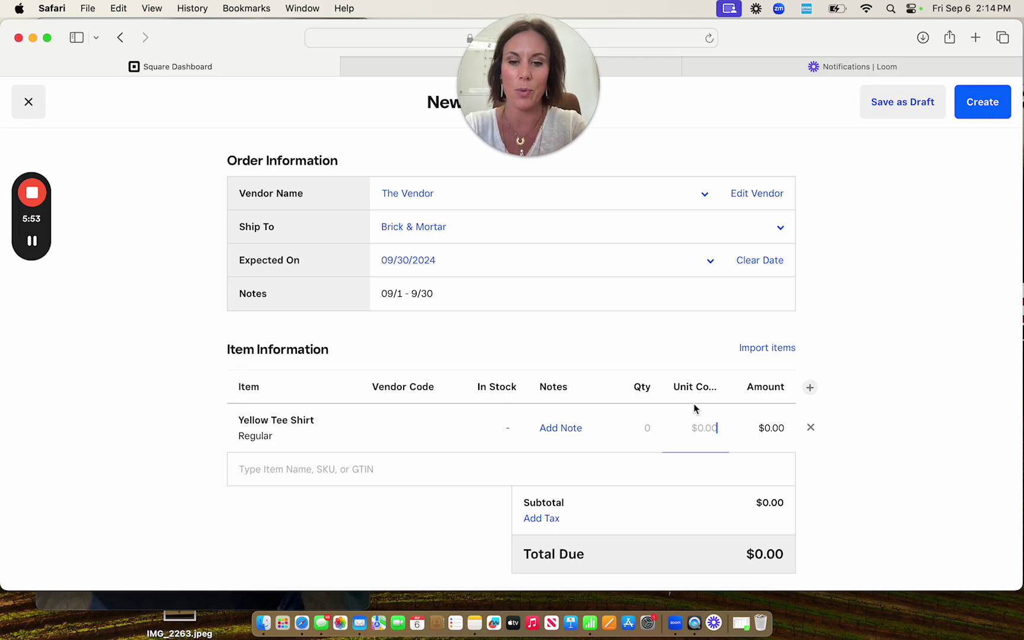
type("10")
left_click(529, 371)
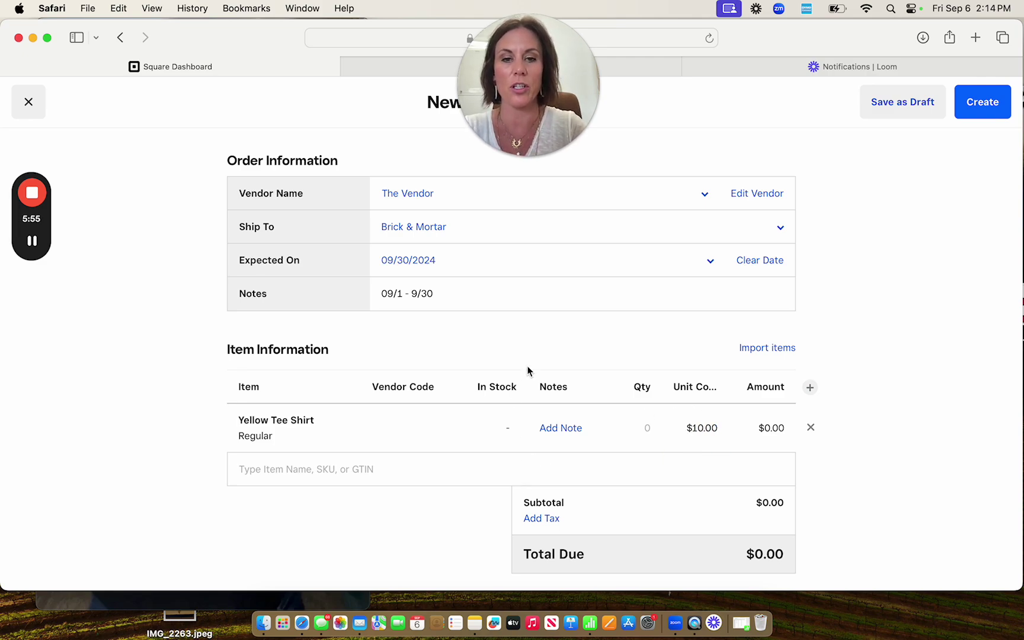
left_click(647, 428)
type("2")
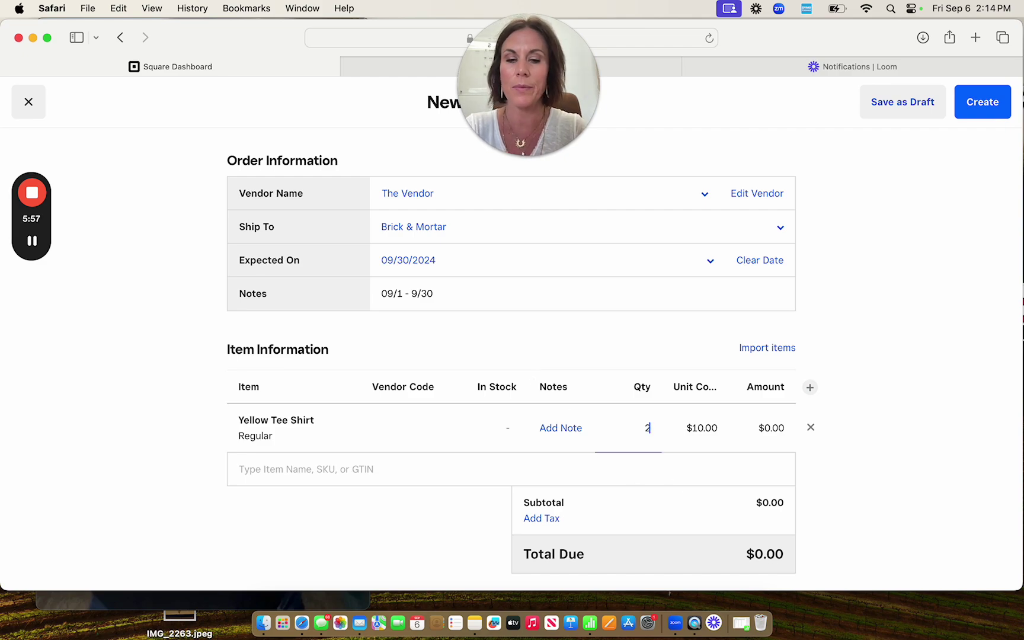
left_click(578, 427)
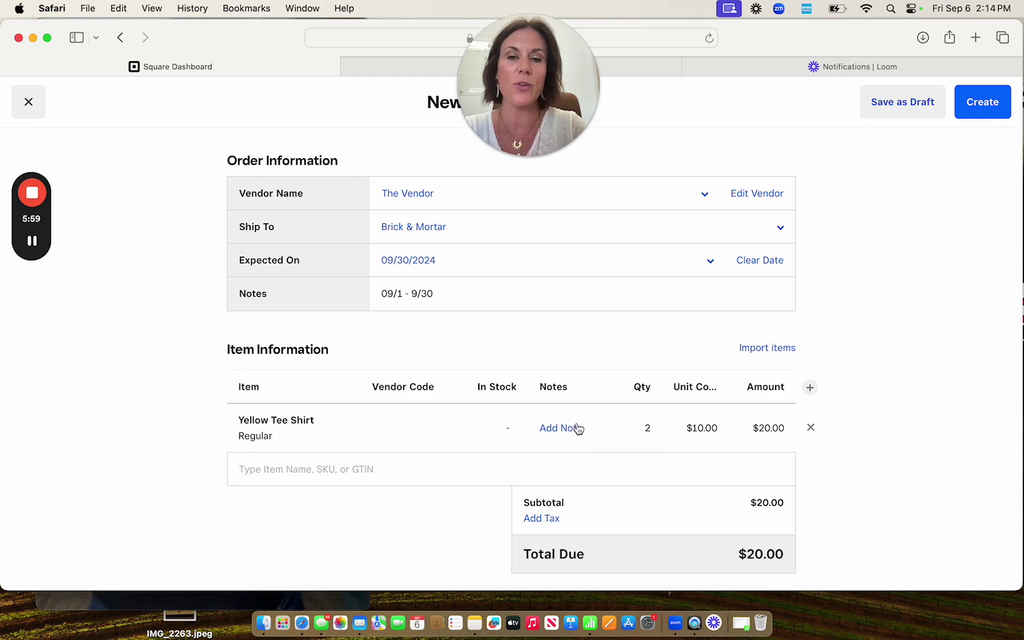
Add the note 'Wearever Tee' to the Yellow Tee Shirt line, fixing the autocorrected 'Wherever'
left_click(368, 339)
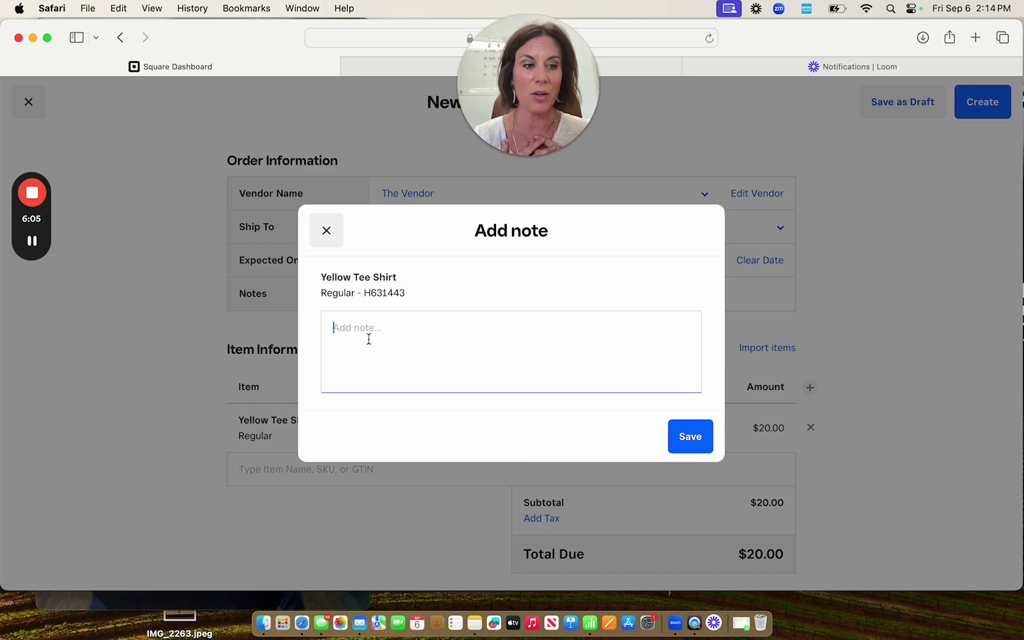
type("wearever")
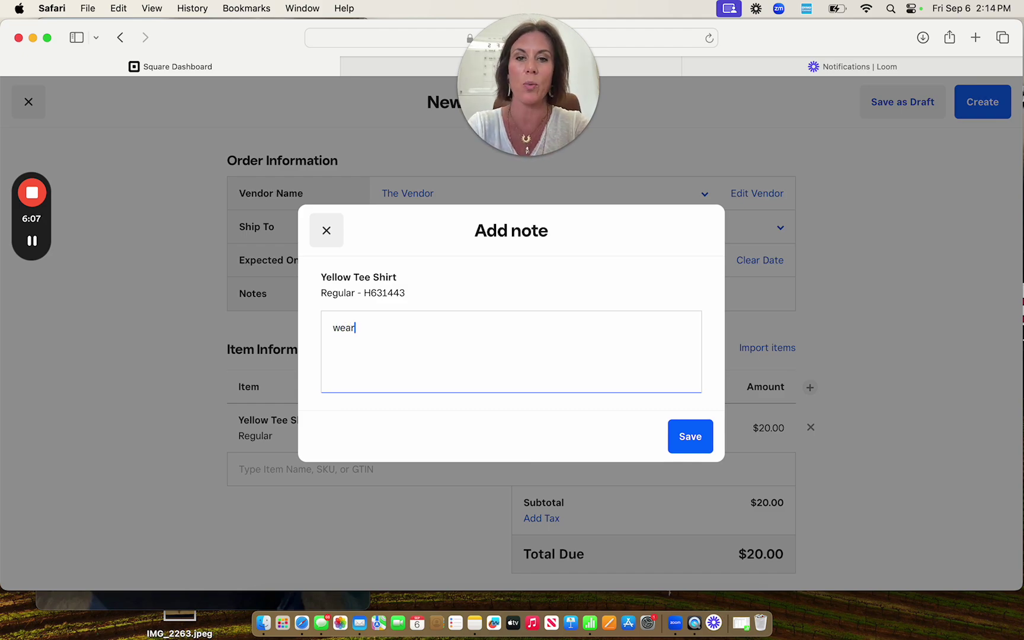
key("BackSpace")
key("BackSpace")
key("BackSpace")
key("BackSpace")
key("BackSpace")
key("BackSpace")
key("BackSpace")
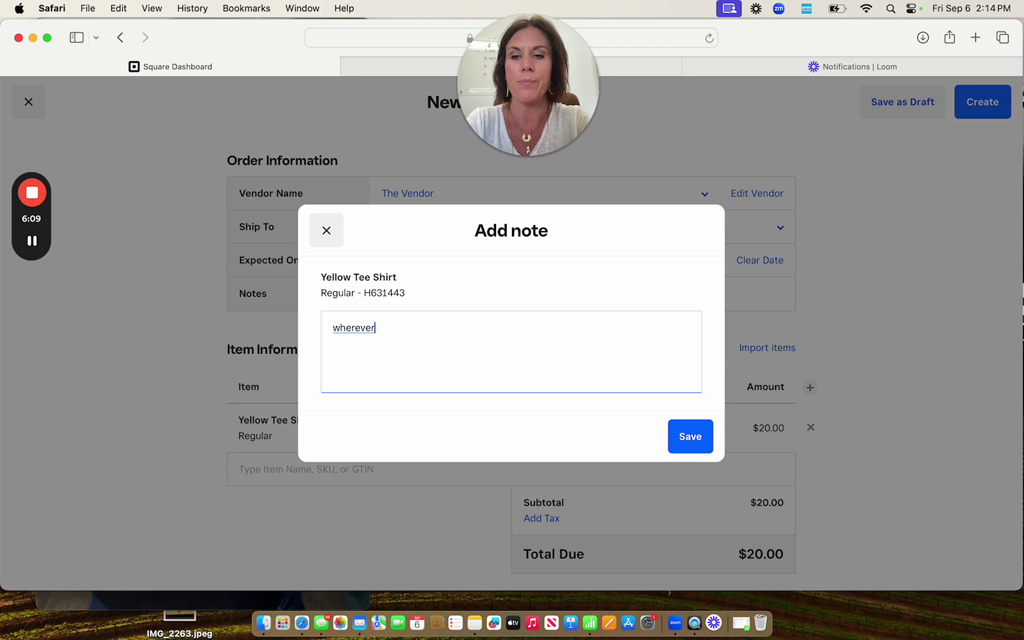
key("BackSpace")
type("Wear")
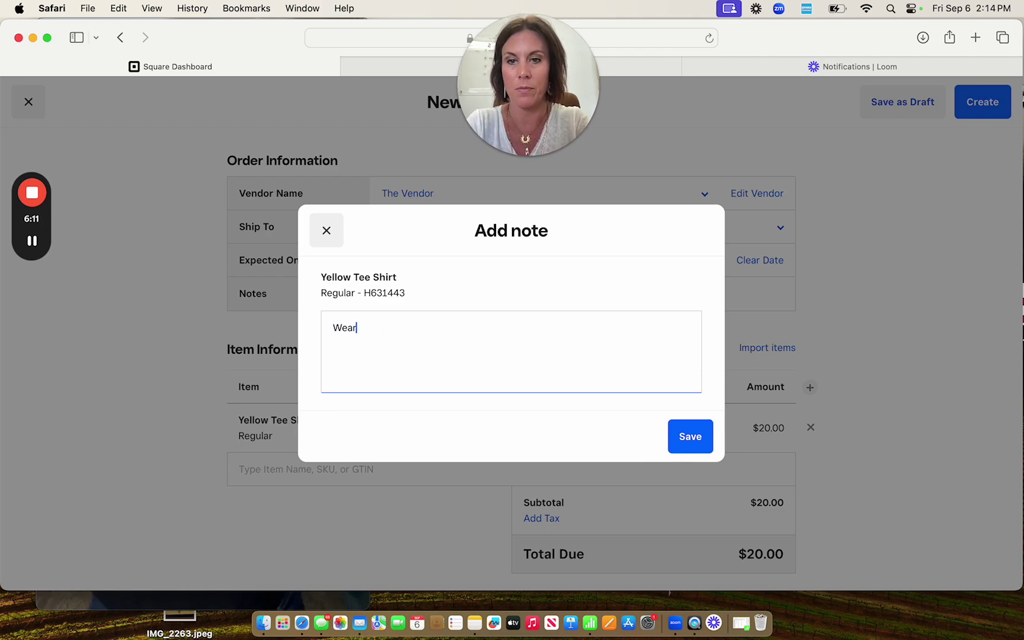
type("ever Tee")
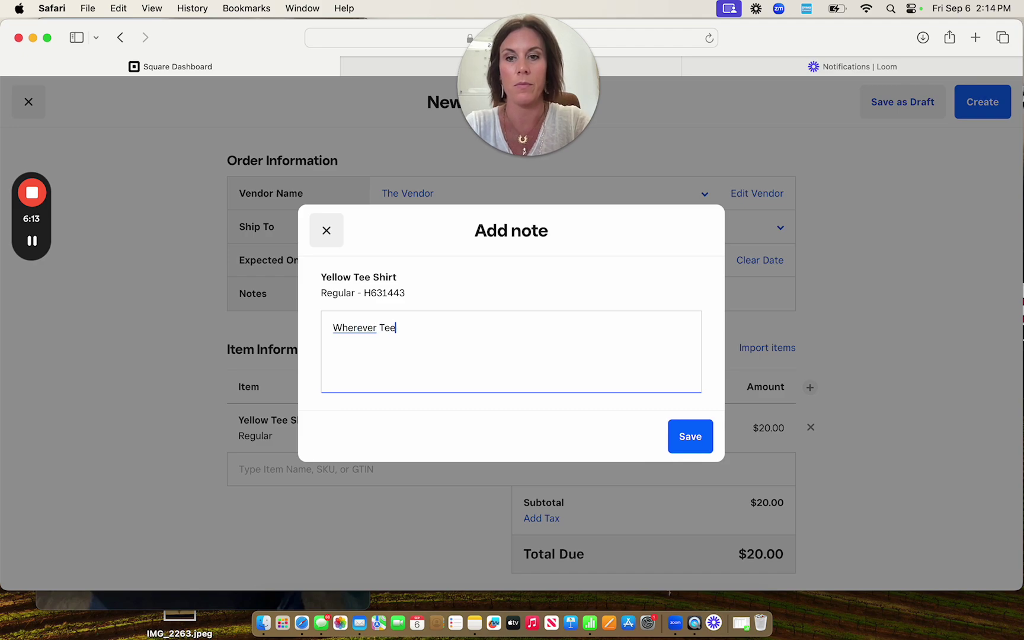
left_click(354, 329)
key("BackSpace")
key("BackSpace")
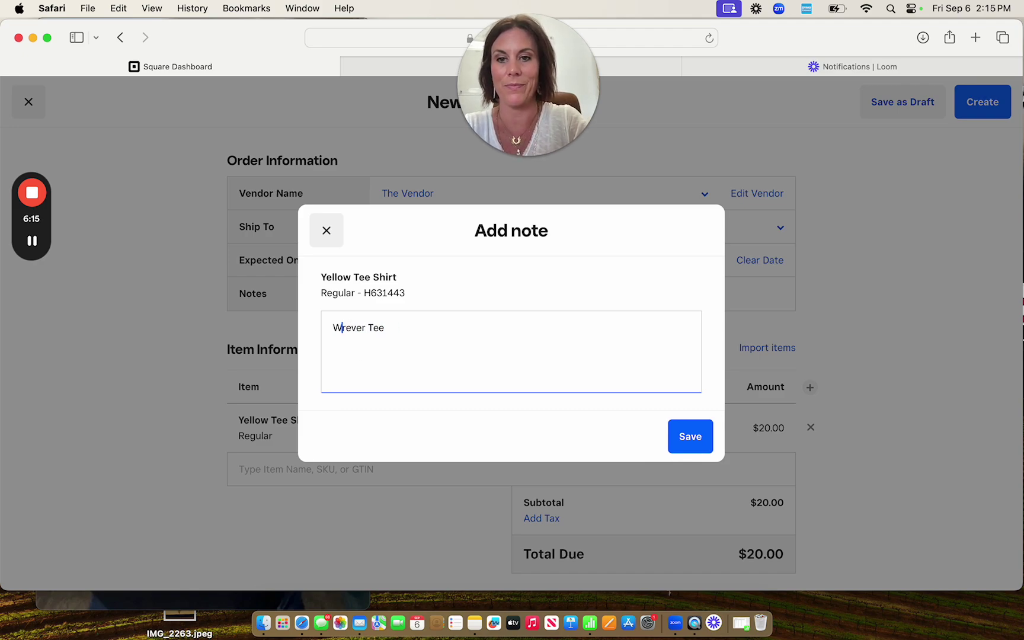
type("ea")
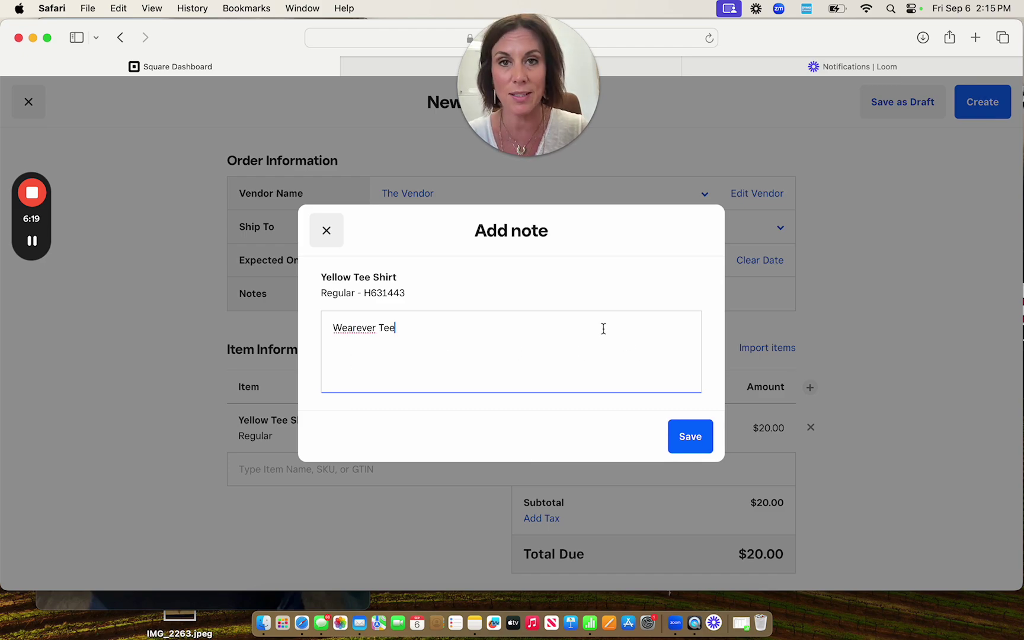
left_click(685, 436)
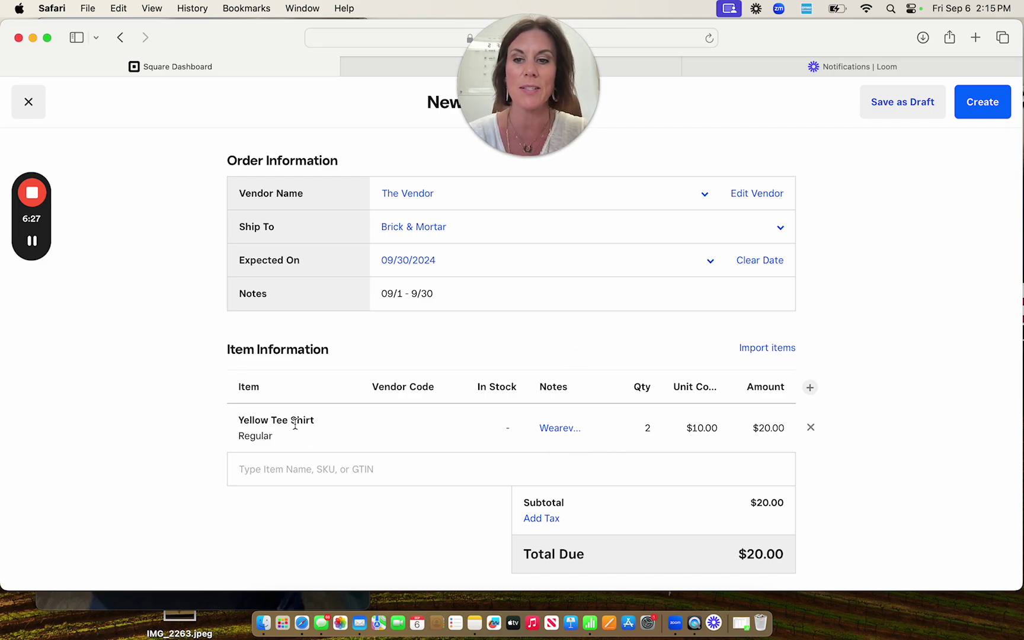
Search 'orange' and add the Orange Tee Shirt Small, Medium and Large variants to the order
left_click(357, 470)
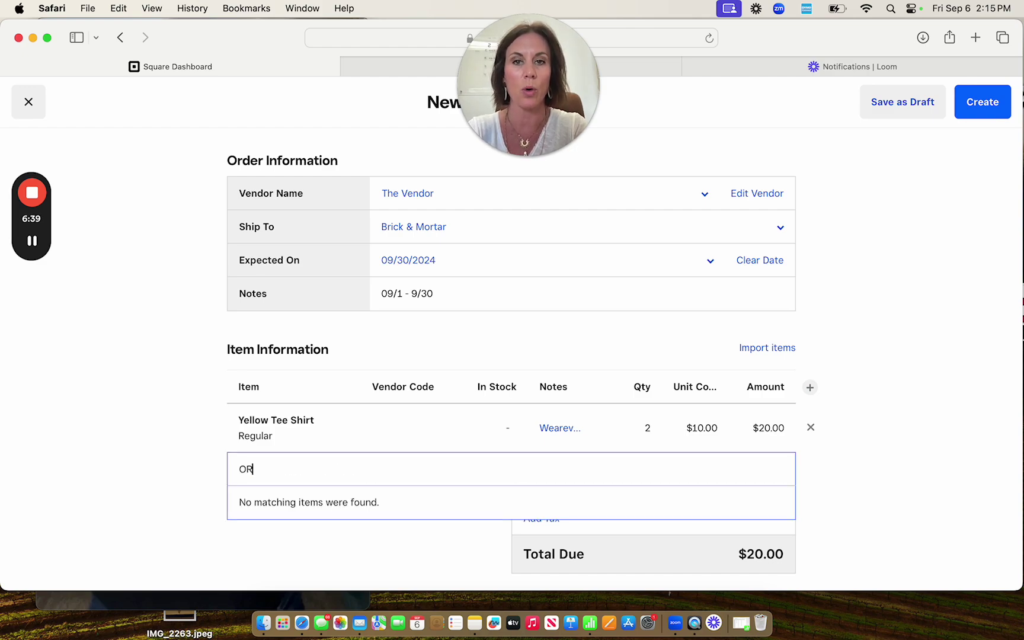
type("gane")
key("BackSpace")
key("BackSpace")
key("BackSpace")
key("BackSpace")
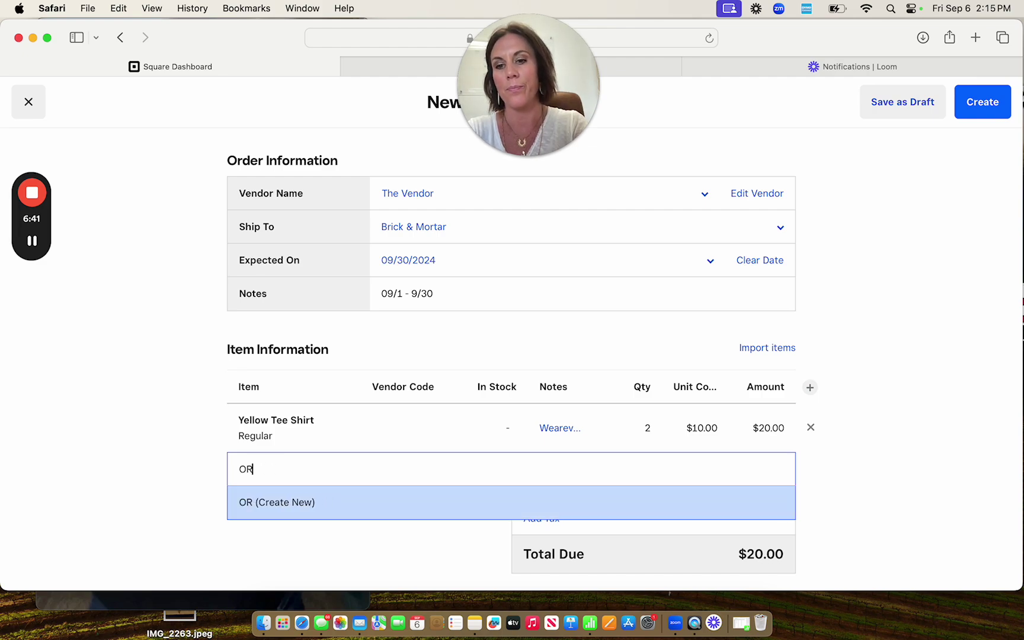
type("ange")
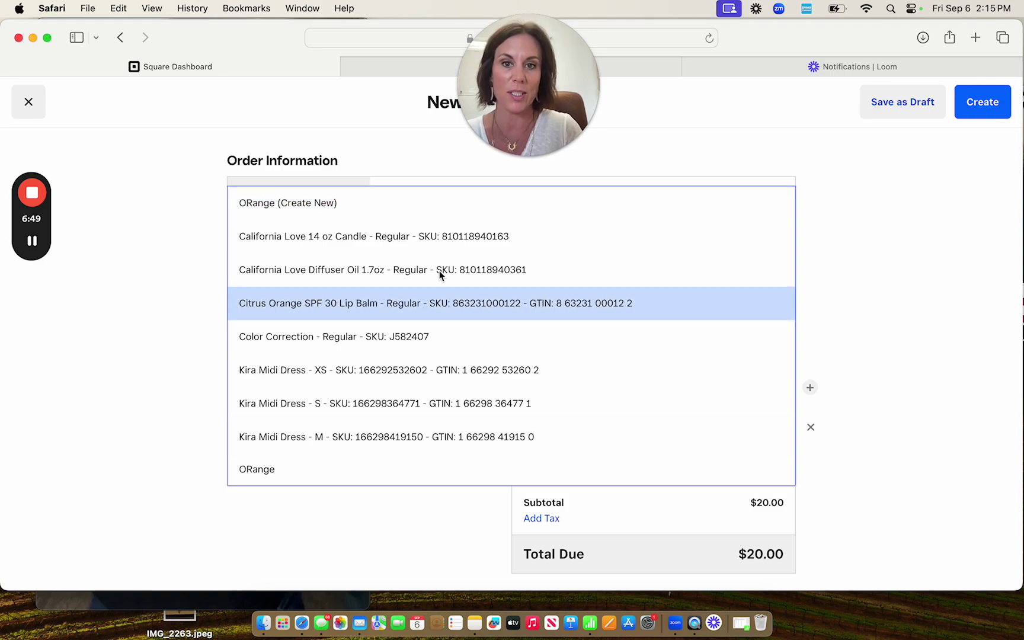
scroll(443, 381, "down", 3)
scroll(443, 381, "down", 5)
scroll(443, 385, "up", 1)
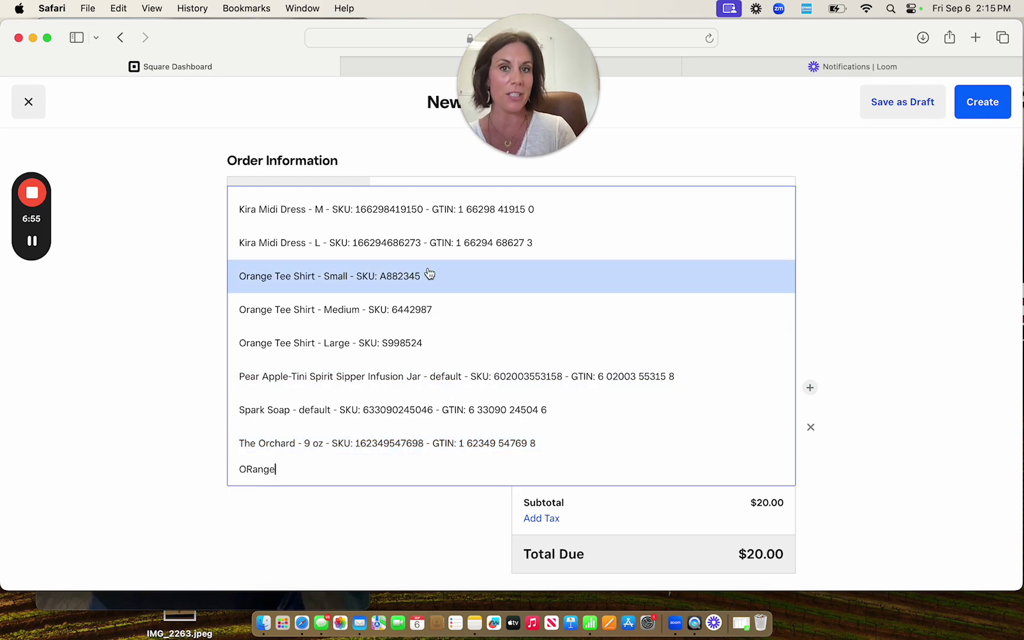
left_click(429, 274)
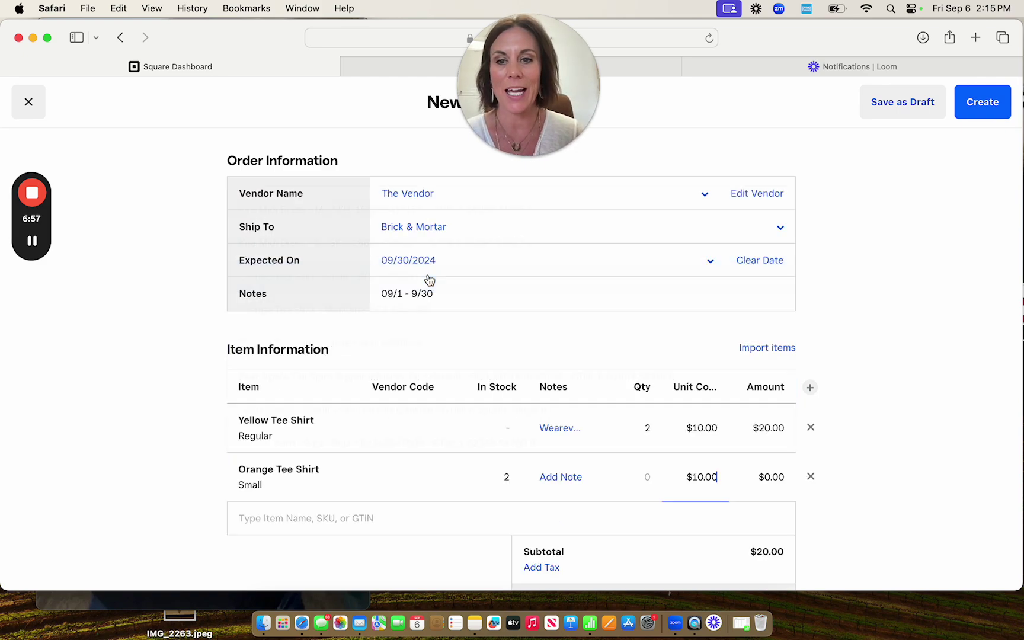
left_click(296, 515)
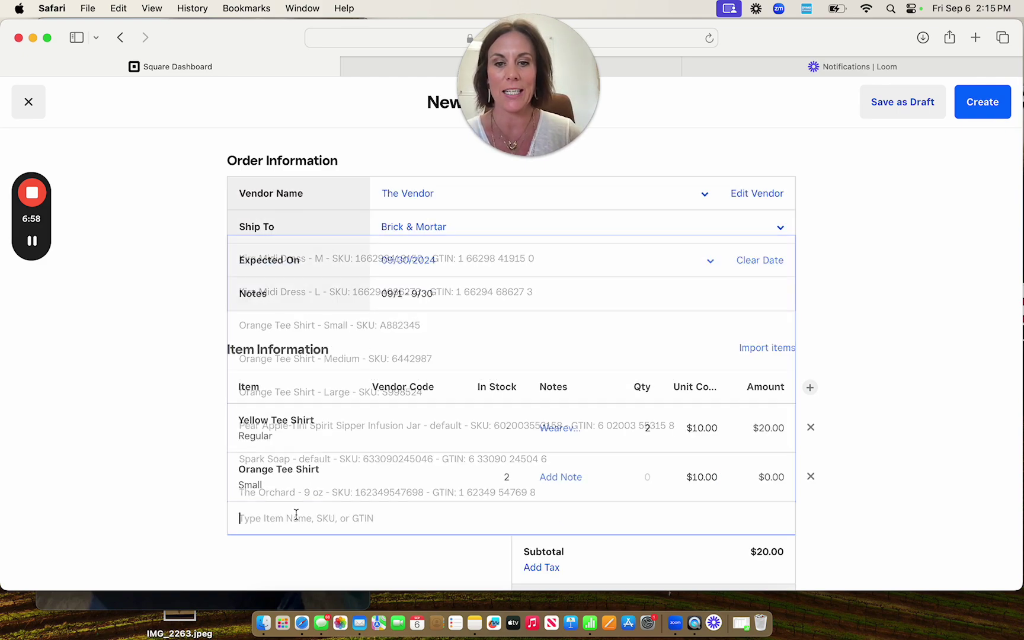
left_click(316, 360)
scroll(325, 472, "down", 3)
left_click(322, 476)
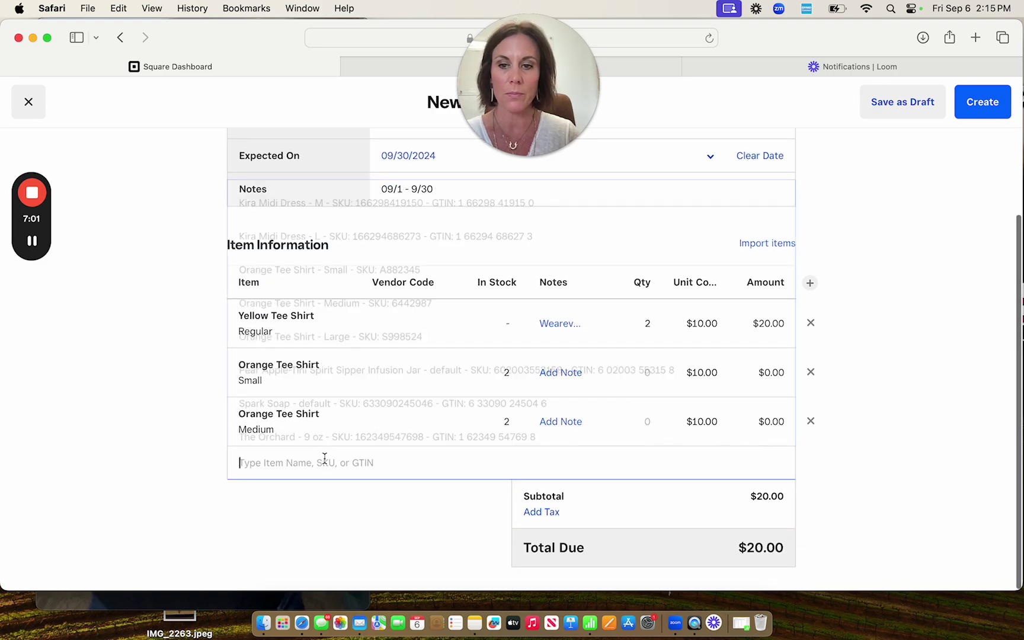
left_click(321, 336)
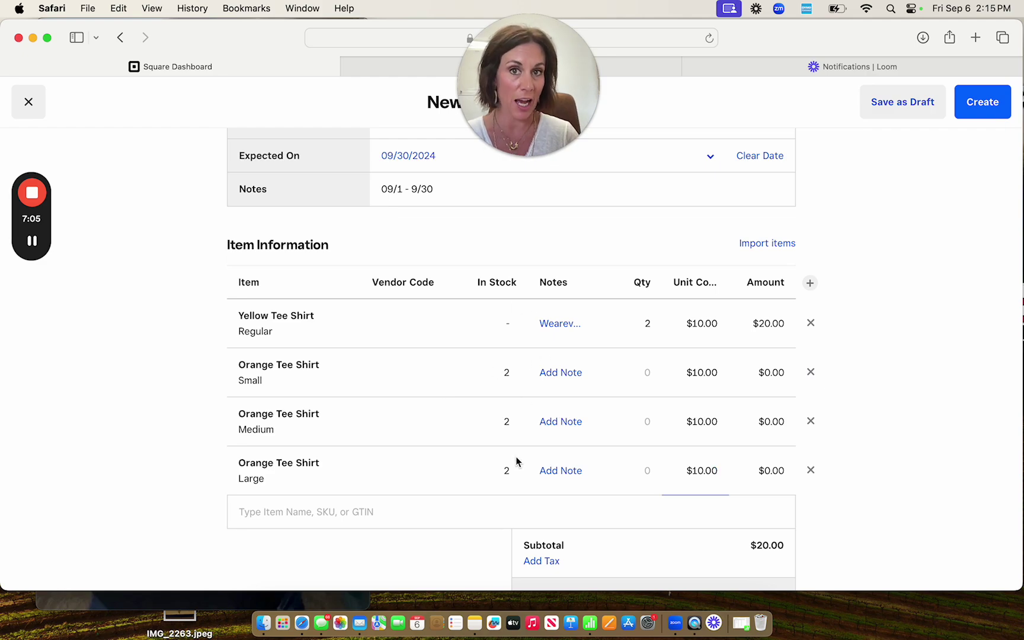
Set the quantity of each orange tee variant to 2, bringing the subtotal to $80.00
left_click(648, 364)
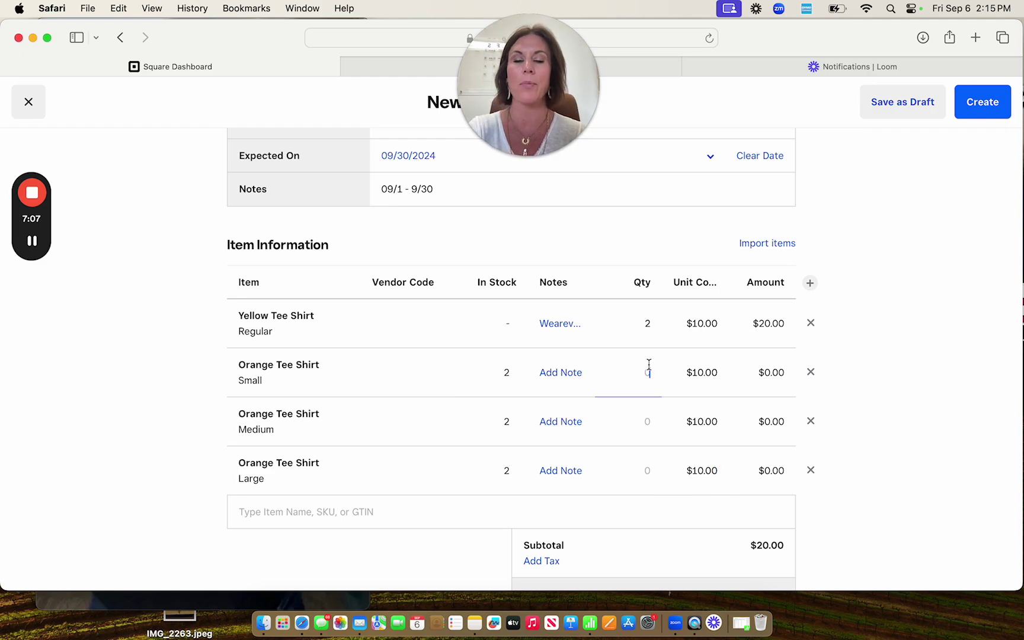
type("2")
left_click(643, 417)
type("2")
left_click(640, 463)
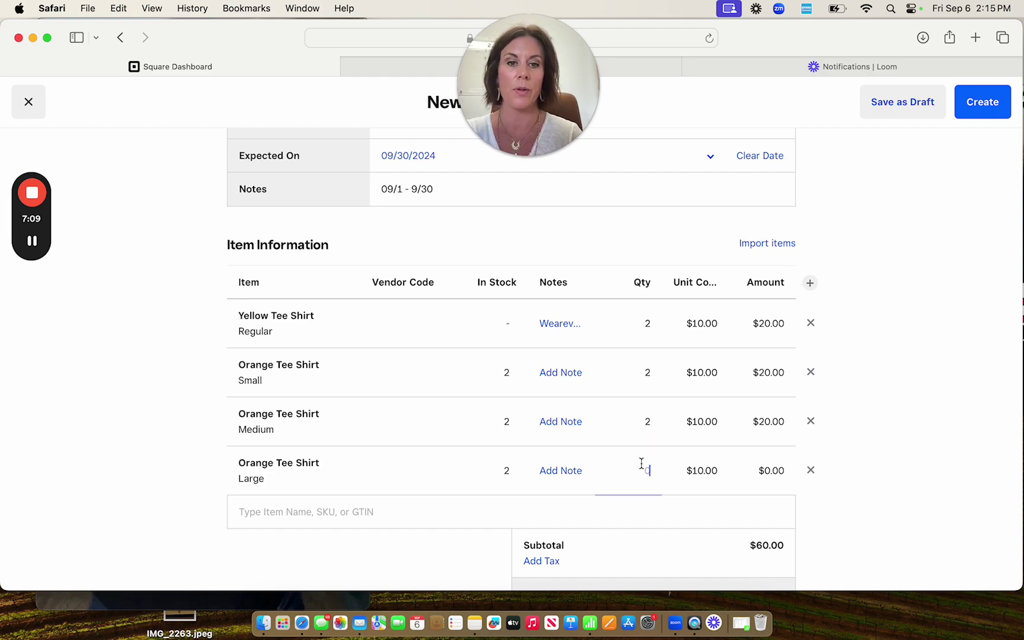
type("2")
left_click(871, 426)
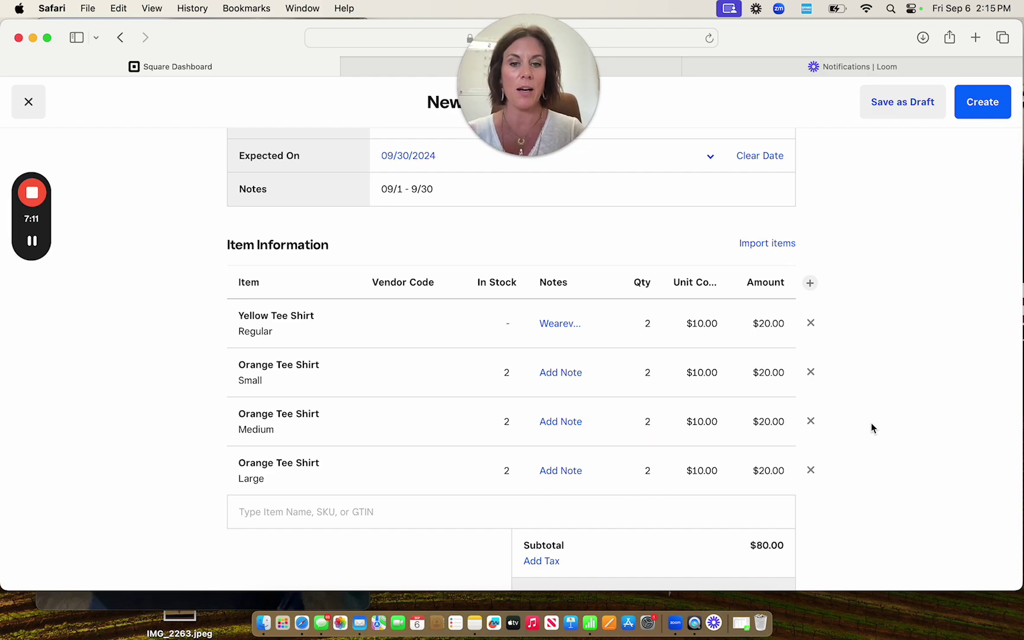
scroll(871, 425, "down", 2)
Review the $80.00 Total Due and create the purchase order for The Vendor
scroll(870, 425, "up", 3)
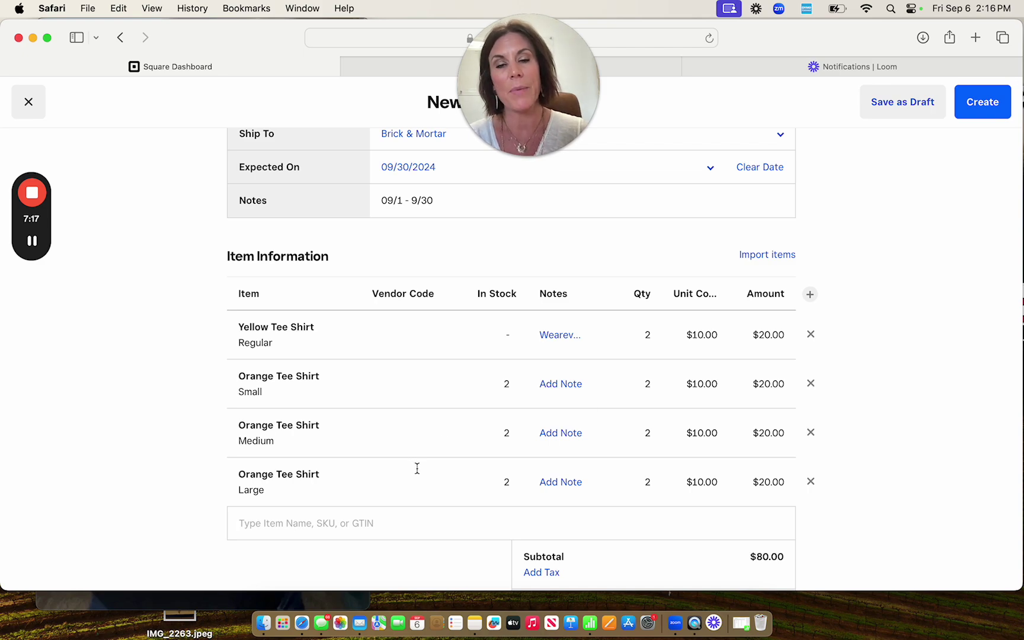
scroll(468, 529, "down", 2)
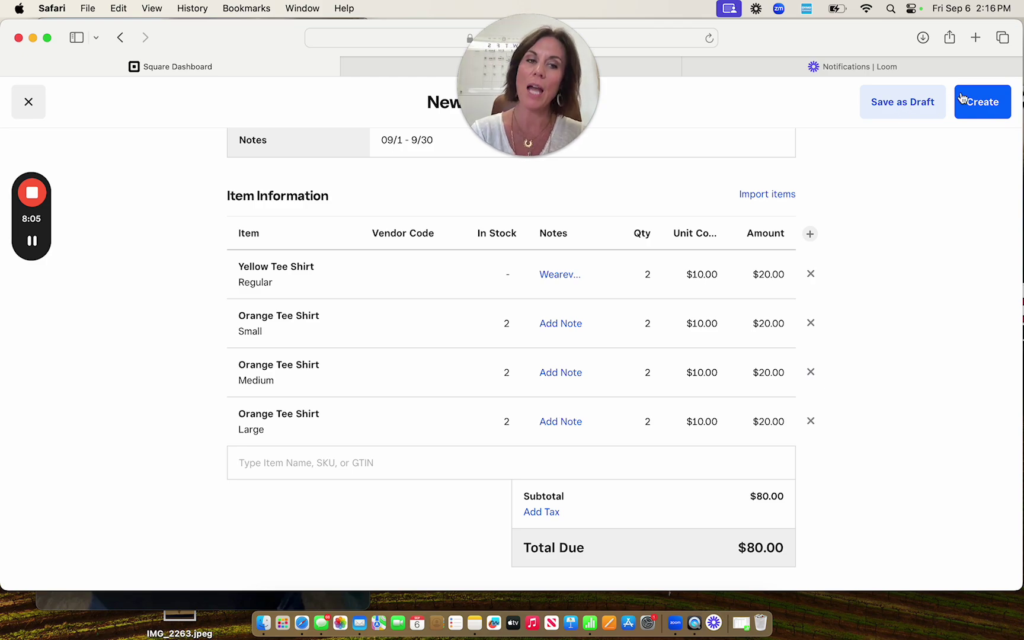
left_click(988, 101)
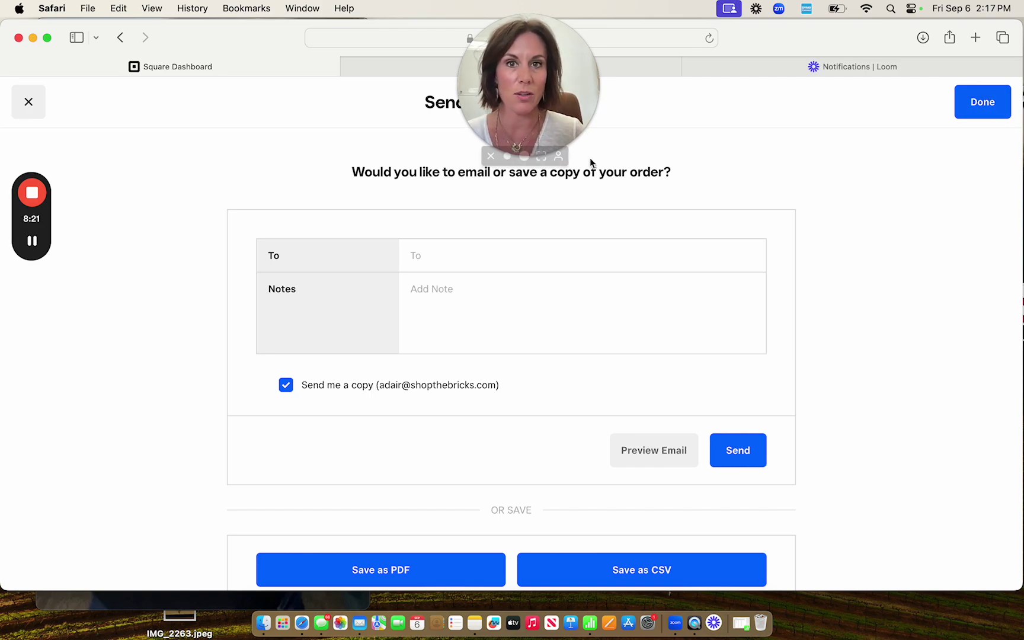
Leave the recipient blank and finish without emailing or saving a copy of the order
left_click(509, 254)
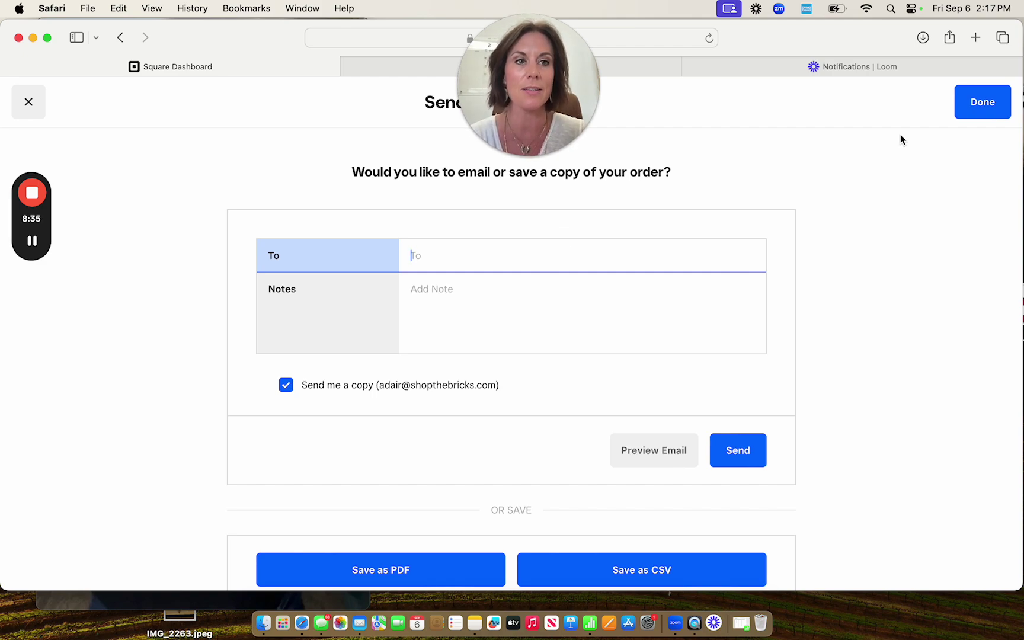
left_click(979, 101)
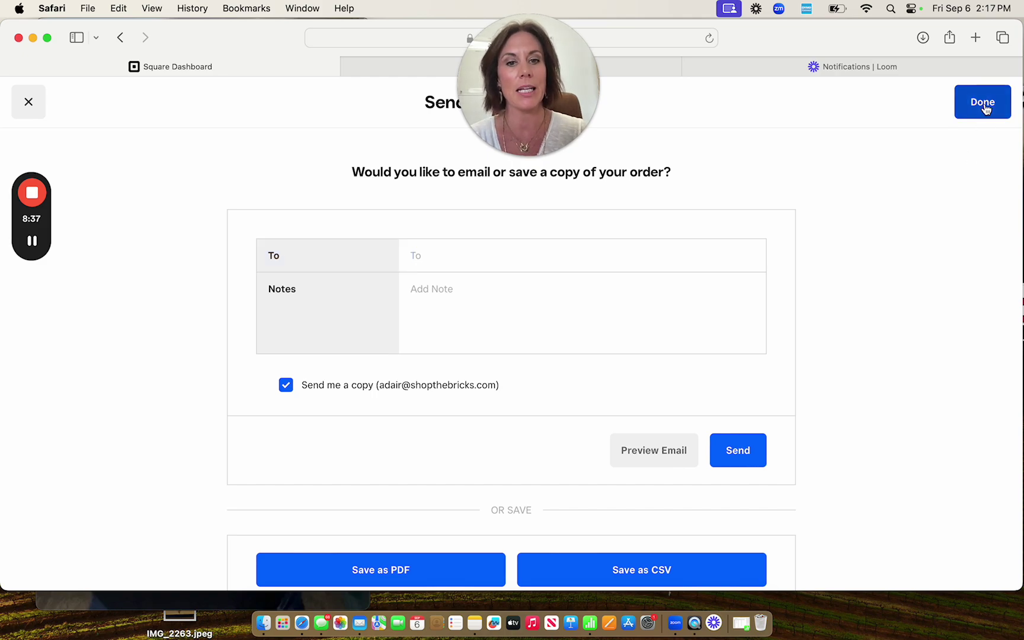
Filter the list to All Purchase Orders and open the details of order 143
left_click(359, 148)
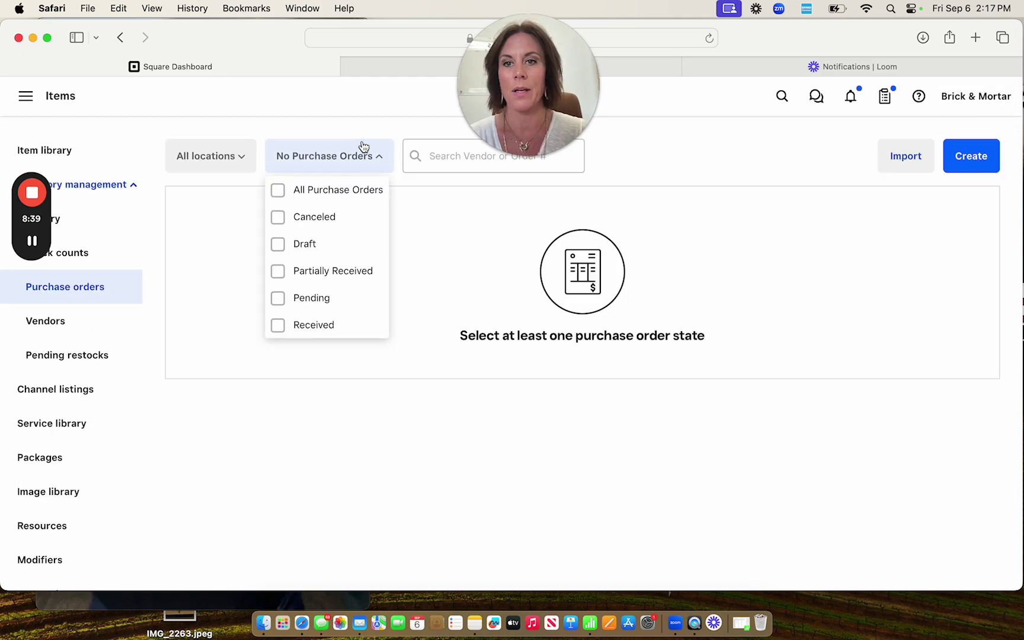
left_click(278, 190)
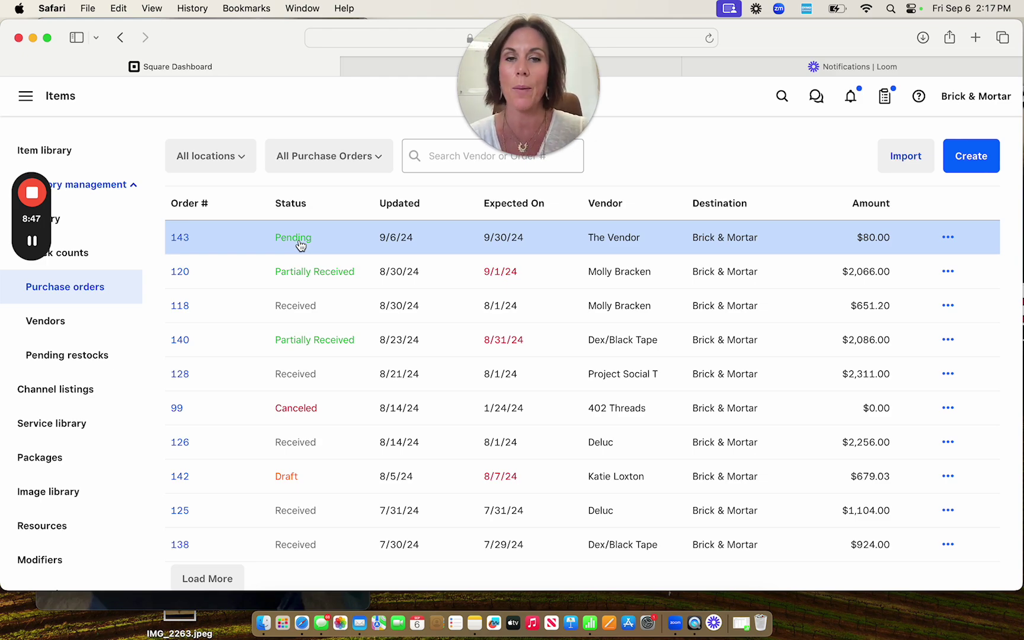
left_click(953, 238)
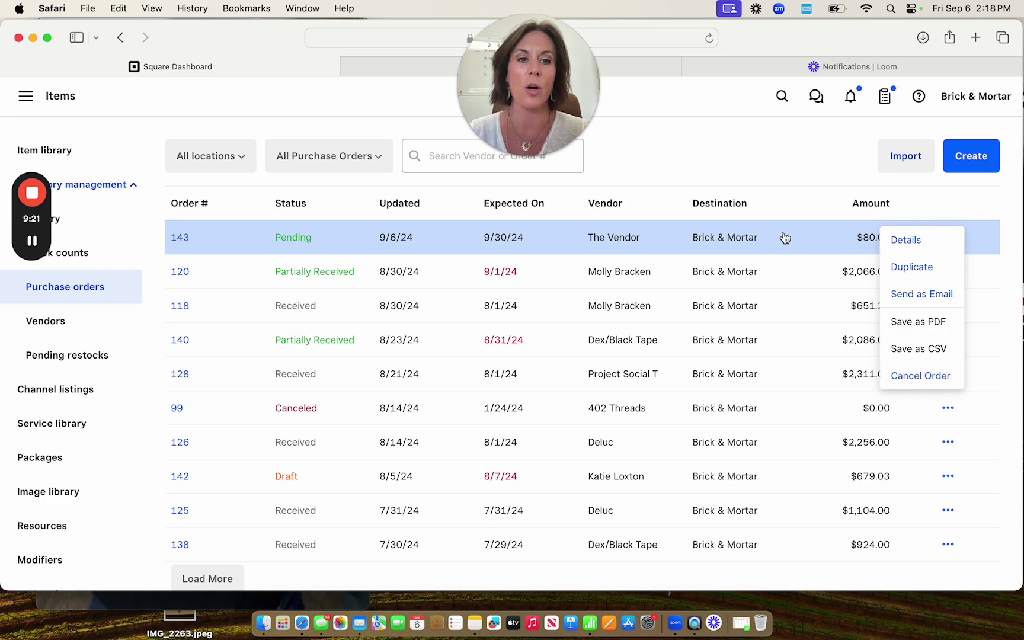
left_click(783, 235)
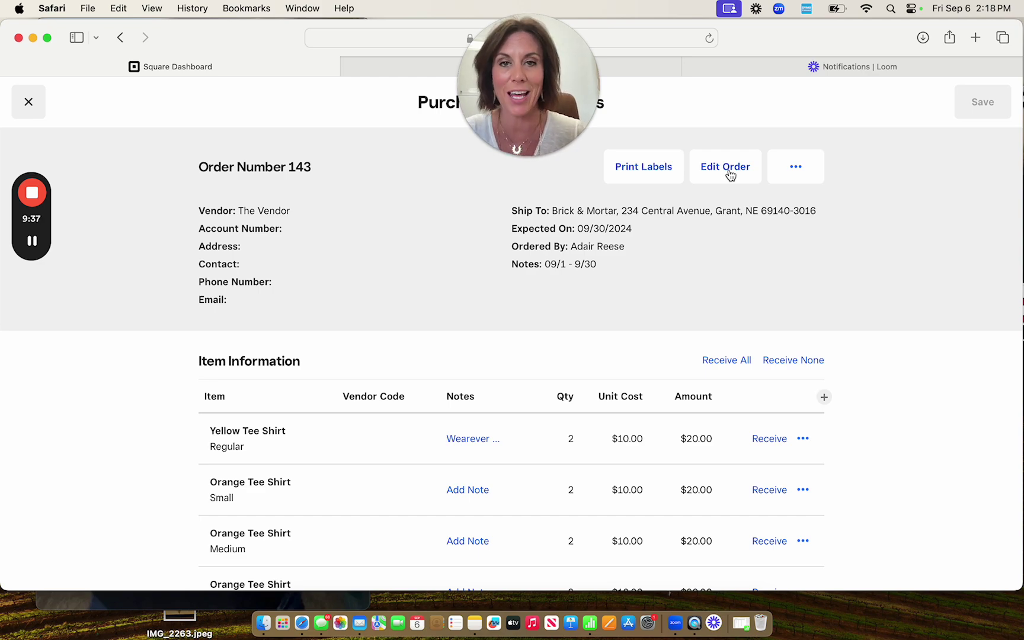
Check the extra actions menu on order 143's details page, then dismiss it
left_click(792, 172)
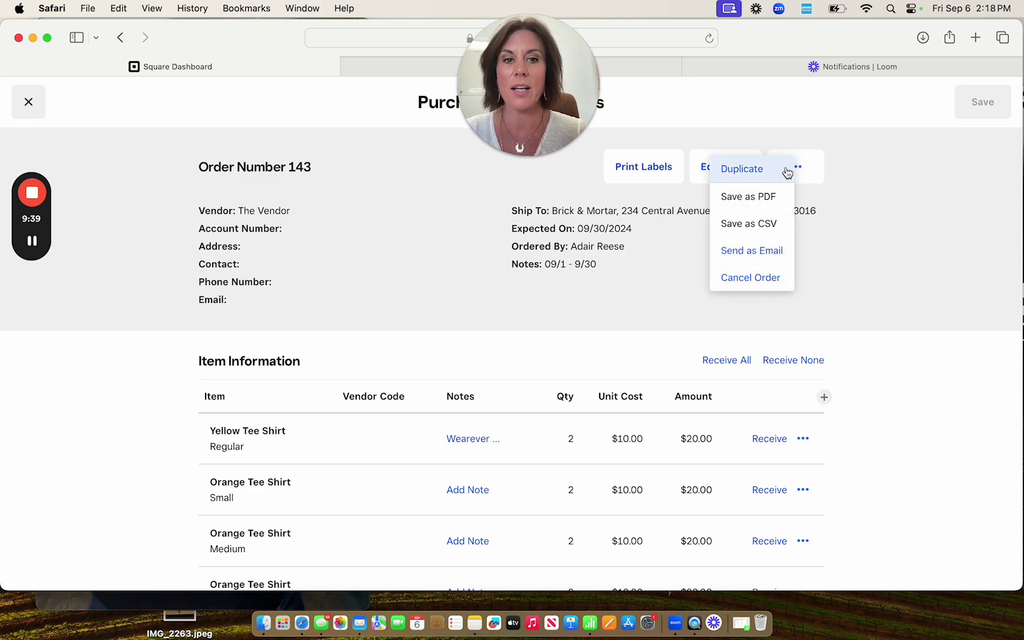
left_click(851, 275)
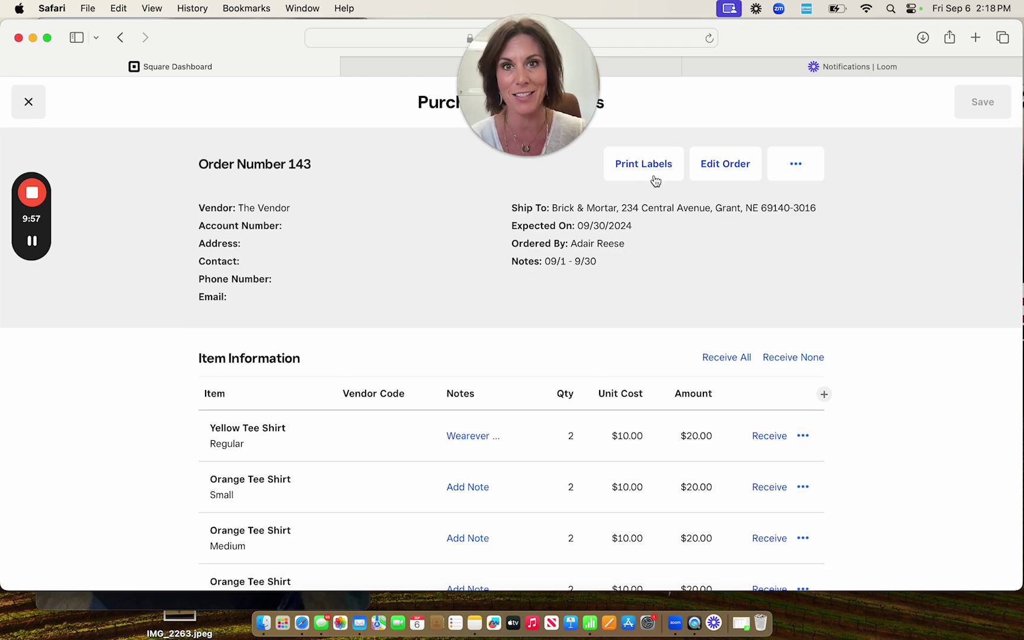
Receive the 2 Yellow Tee Shirts on order 143
scroll(655, 180, "down", 3)
scroll(654, 180, "down", 1)
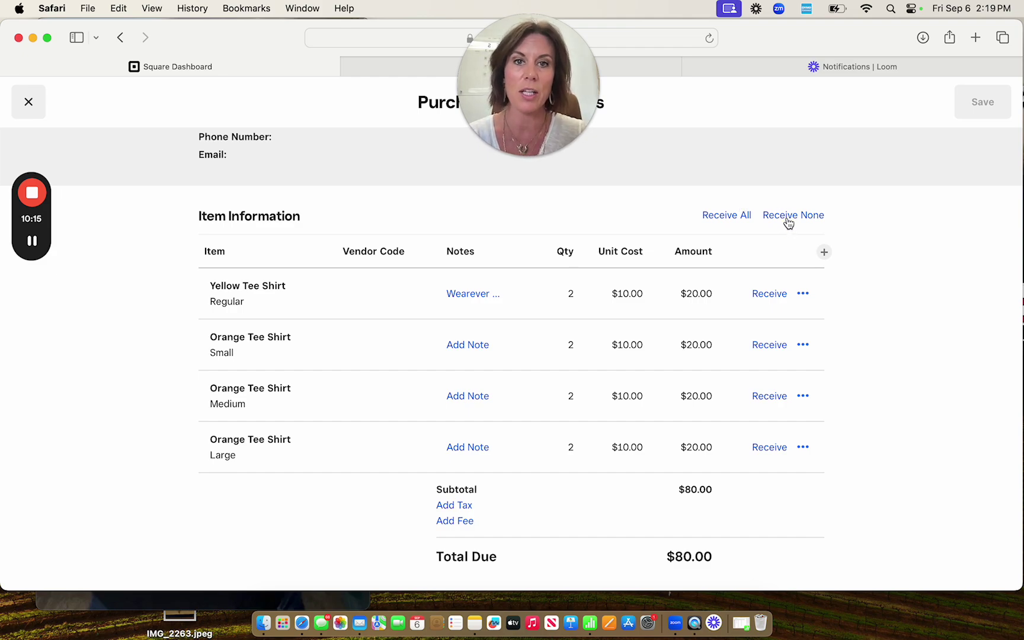
scroll(788, 222, "down", 1)
scroll(788, 222, "up", 3)
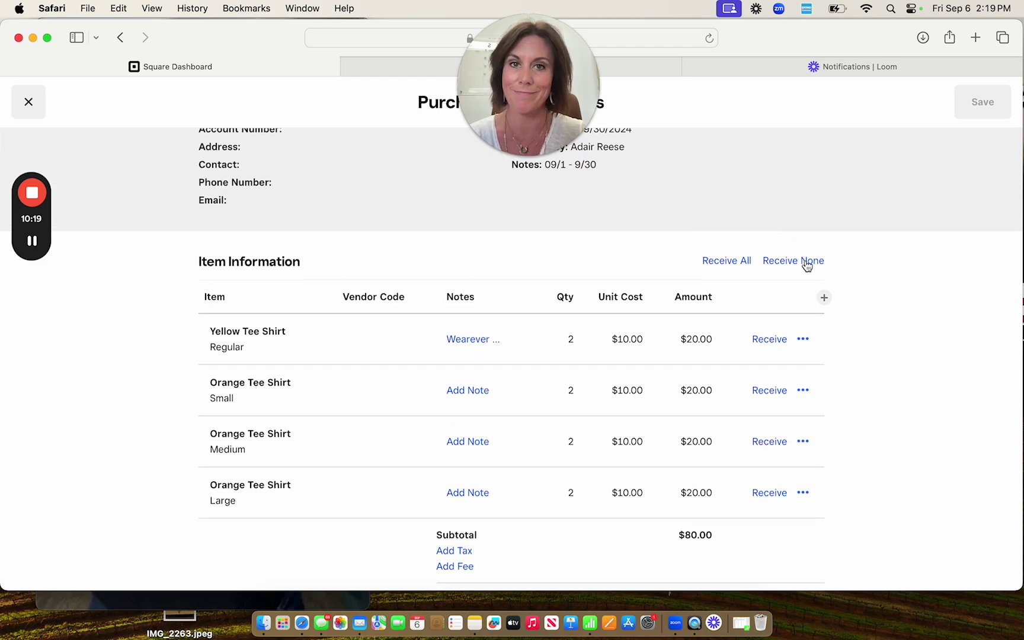
scroll(806, 266, "down", 2)
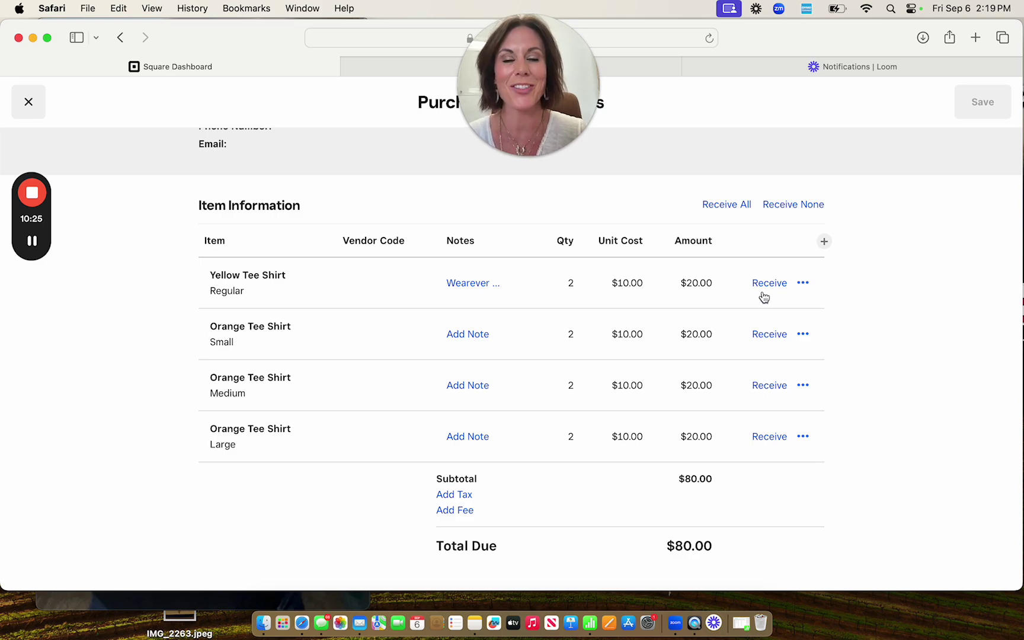
left_click(802, 289)
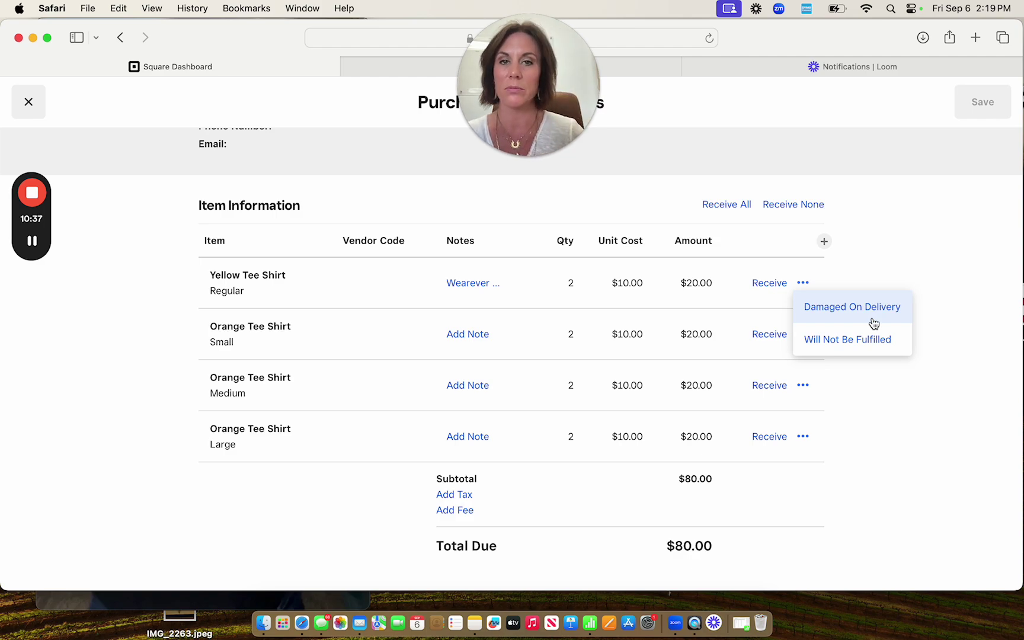
left_click(769, 286)
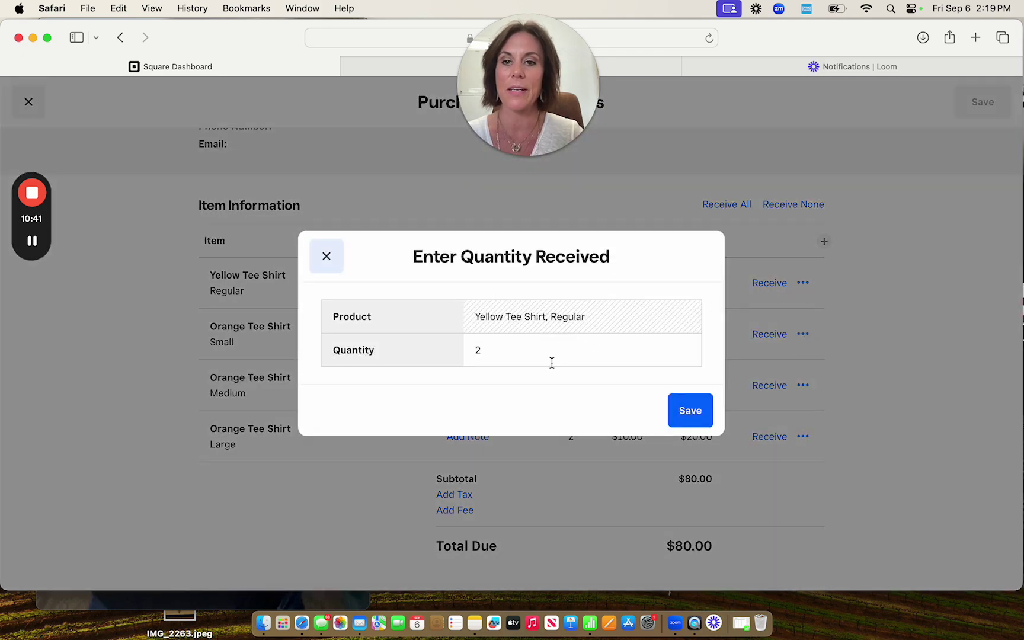
left_click(686, 418)
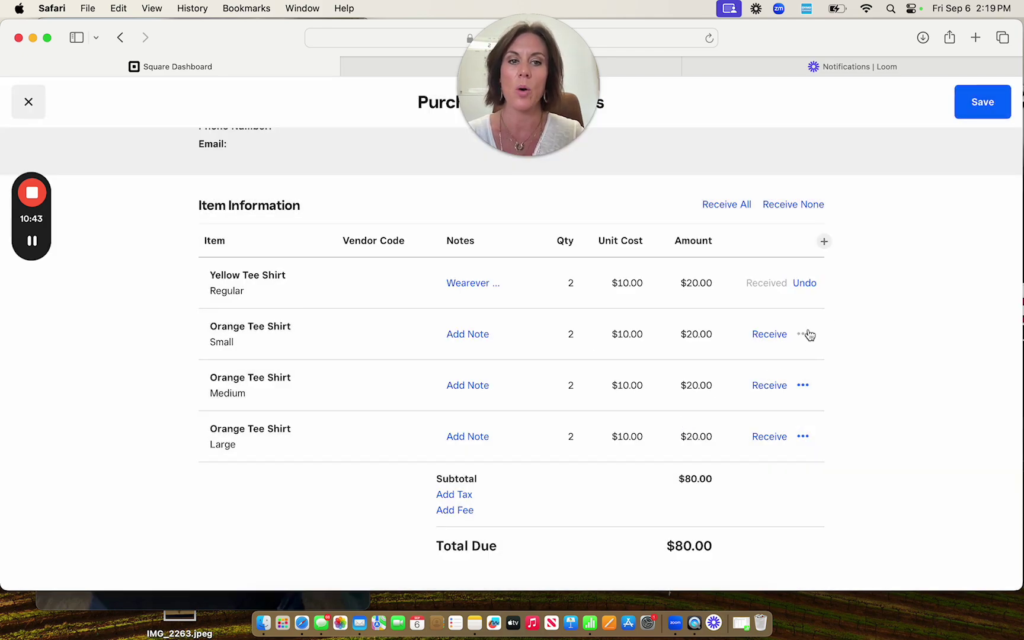
Mark the 2 Small Orange Tee Shirts as damaged on delivery, then undo it
left_click(808, 334)
left_click(824, 362)
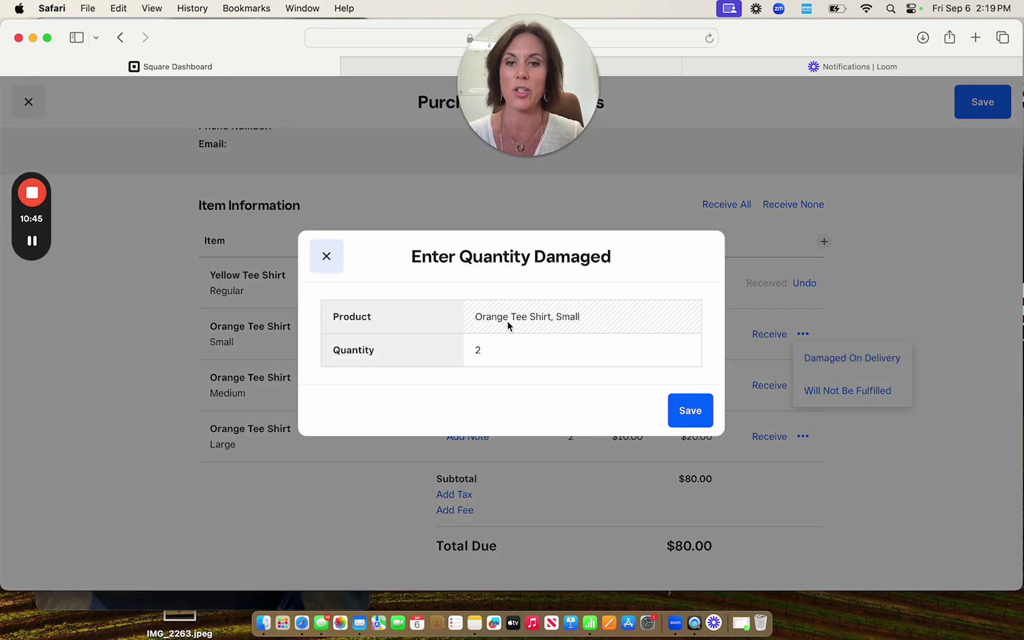
left_click(691, 415)
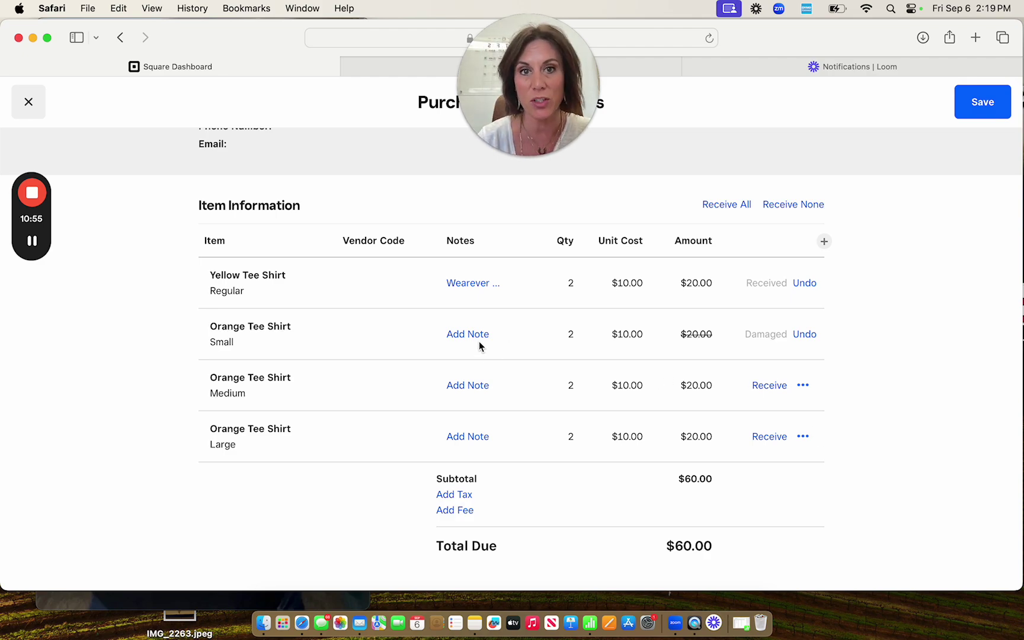
left_click(806, 335)
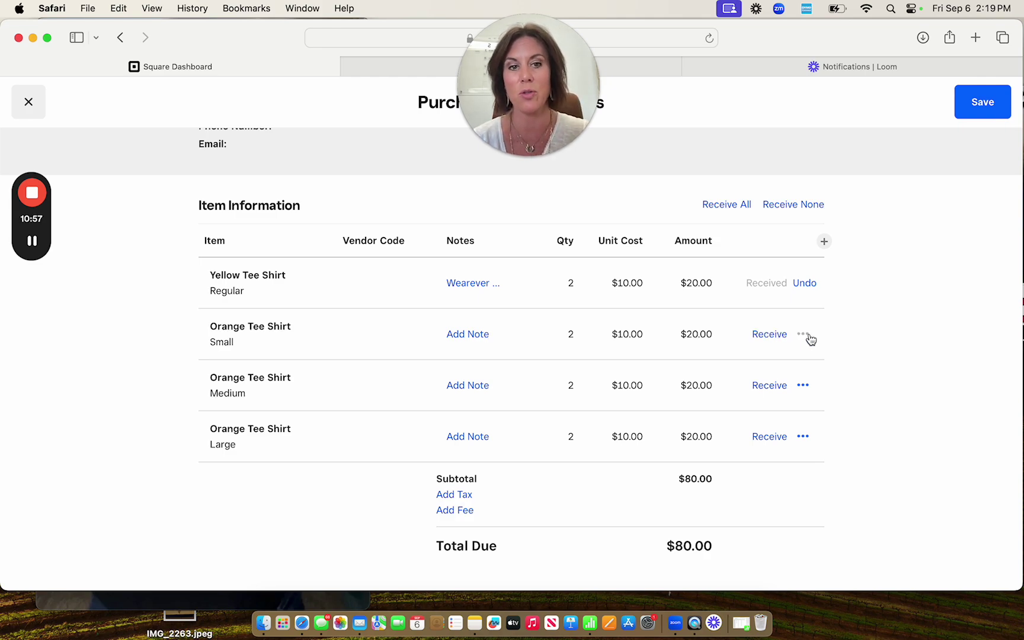
Close the Add Fee form without adding a fee, then receive all remaining items and save
scroll(480, 488, "down", 1)
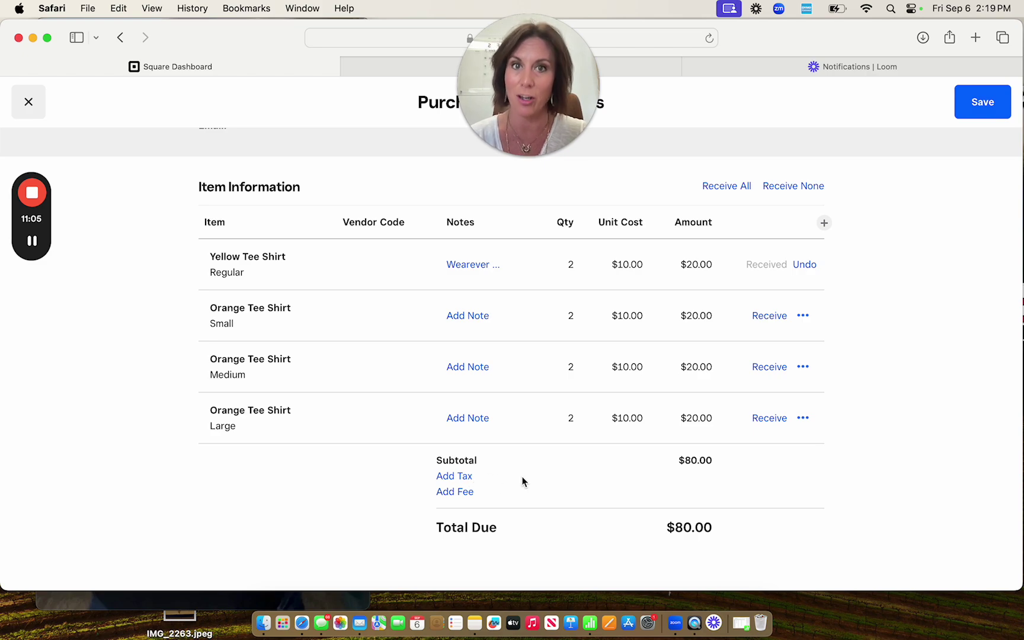
left_click(469, 494)
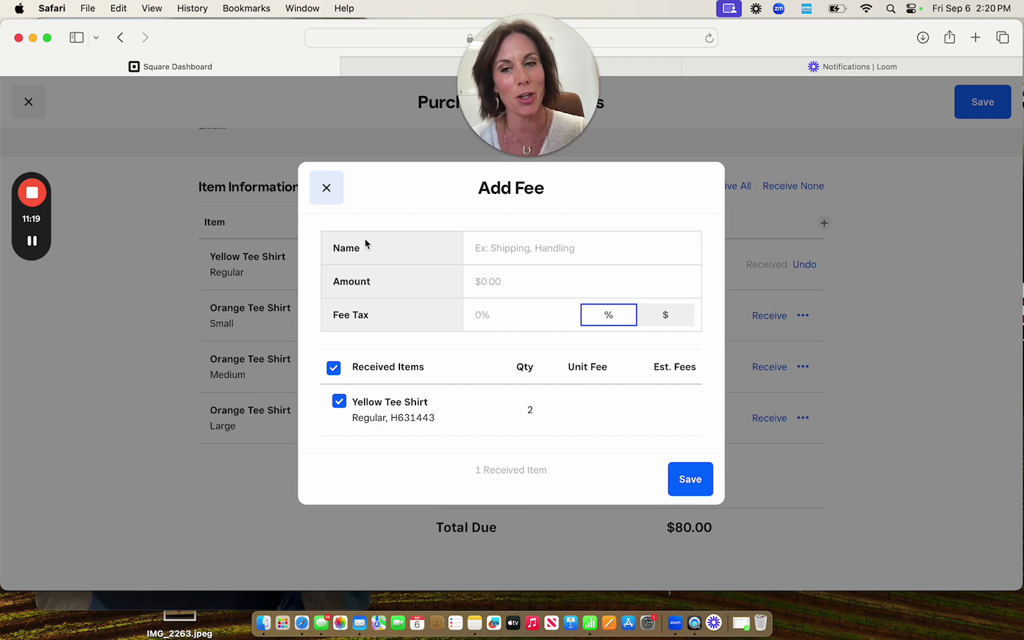
left_click(328, 199)
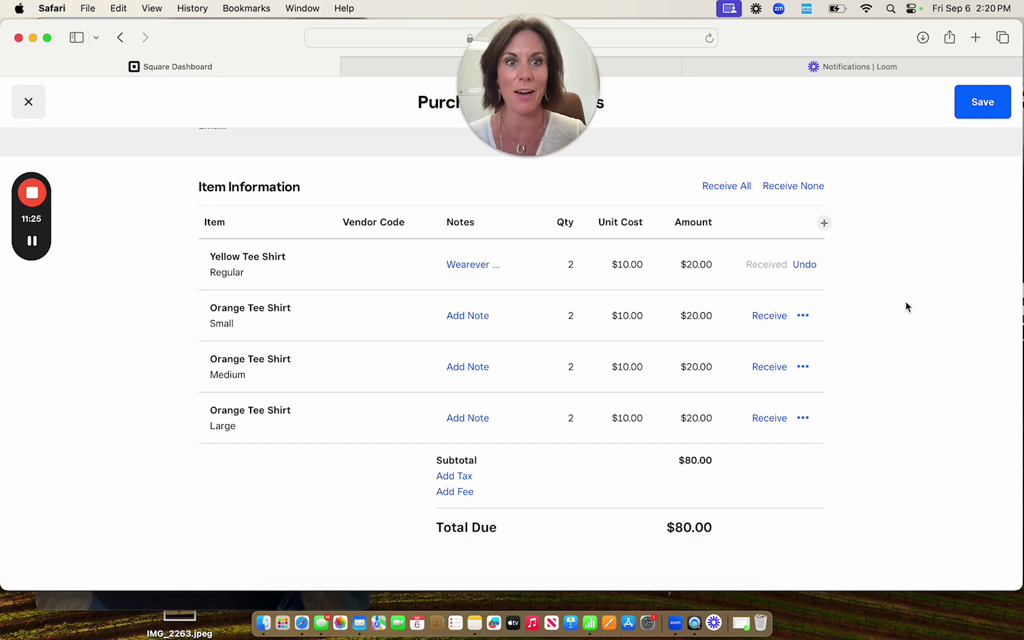
left_click(726, 186)
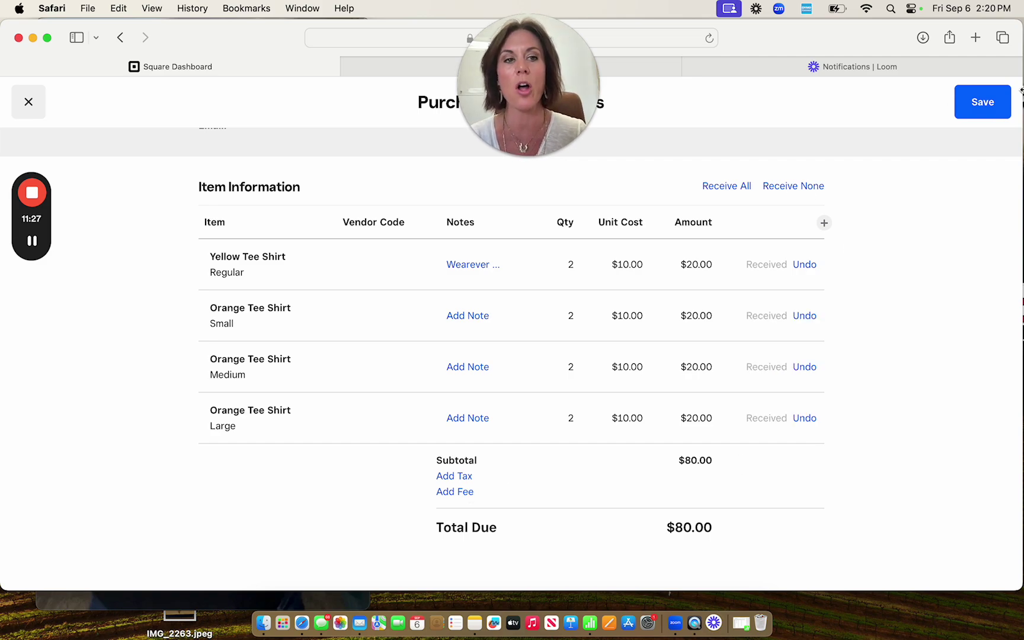
left_click(976, 104)
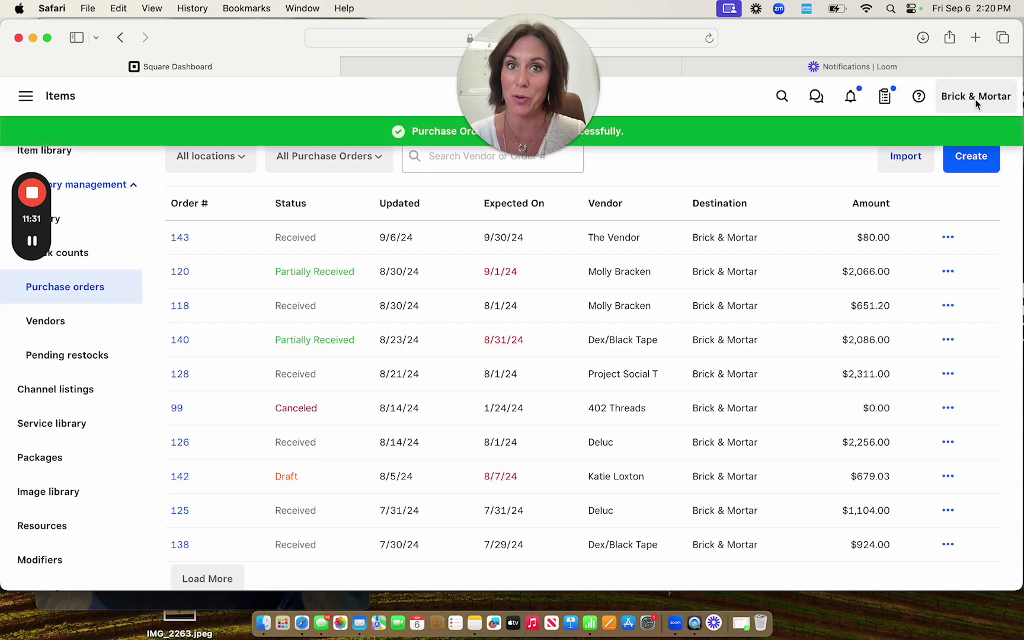
Open order 143 and create shelf labels for its four tee-shirt items
left_click(609, 241)
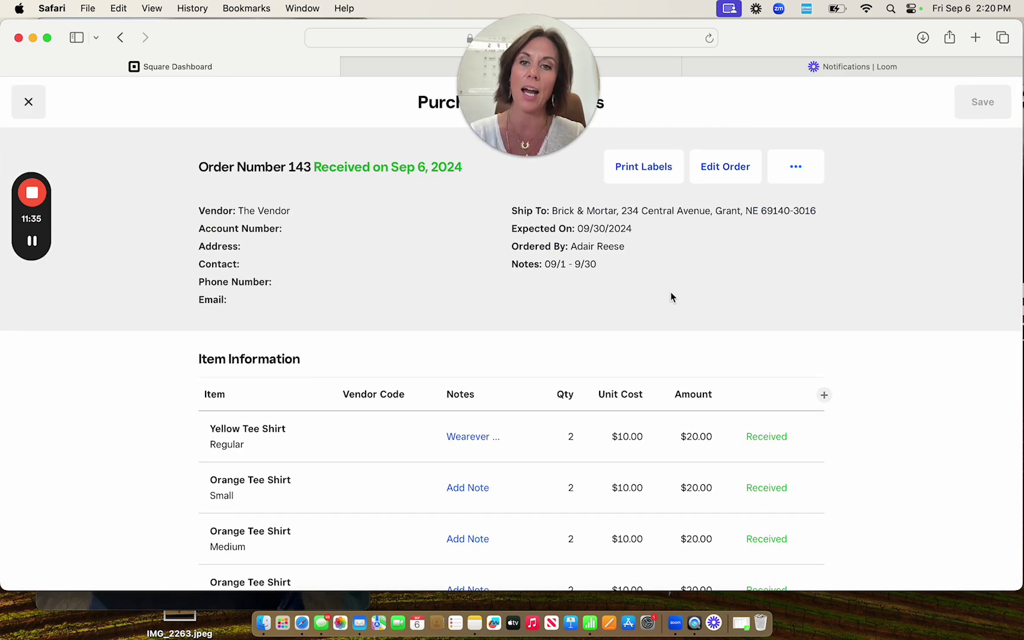
left_click(651, 178)
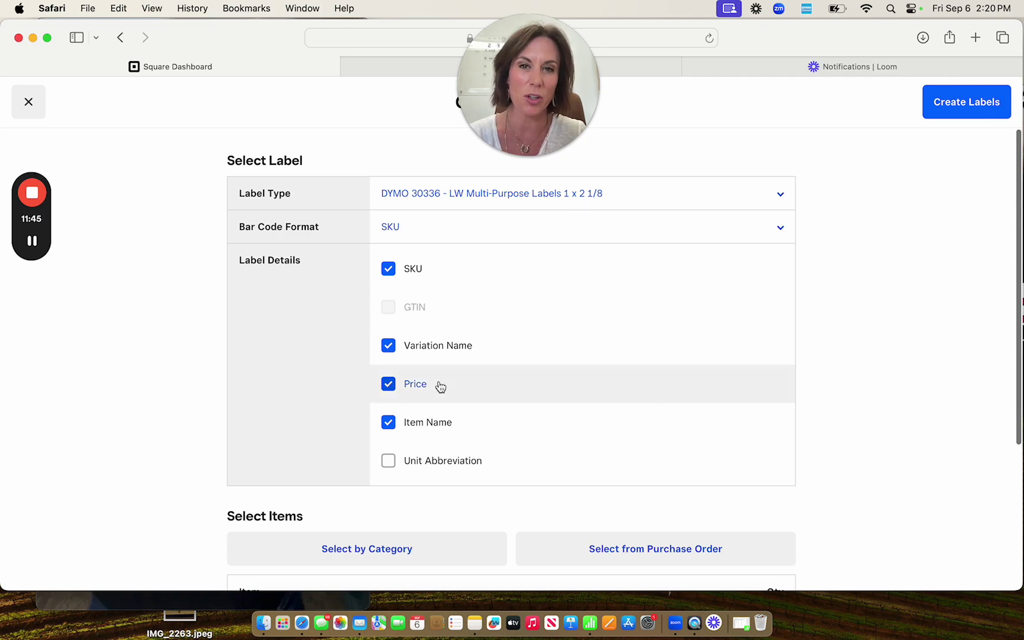
scroll(620, 365, "down", 7)
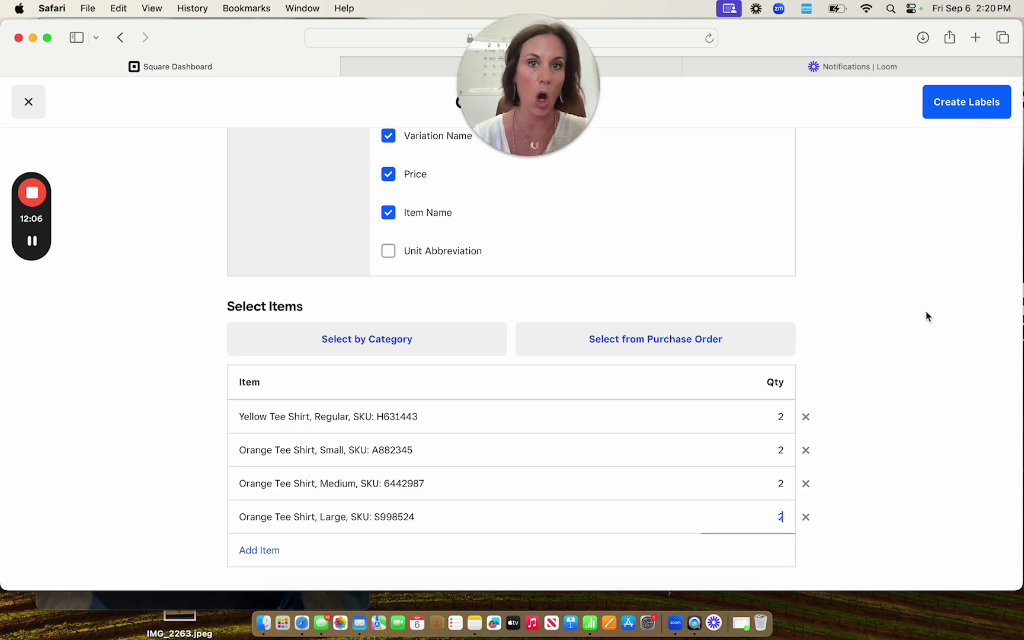
left_click(972, 110)
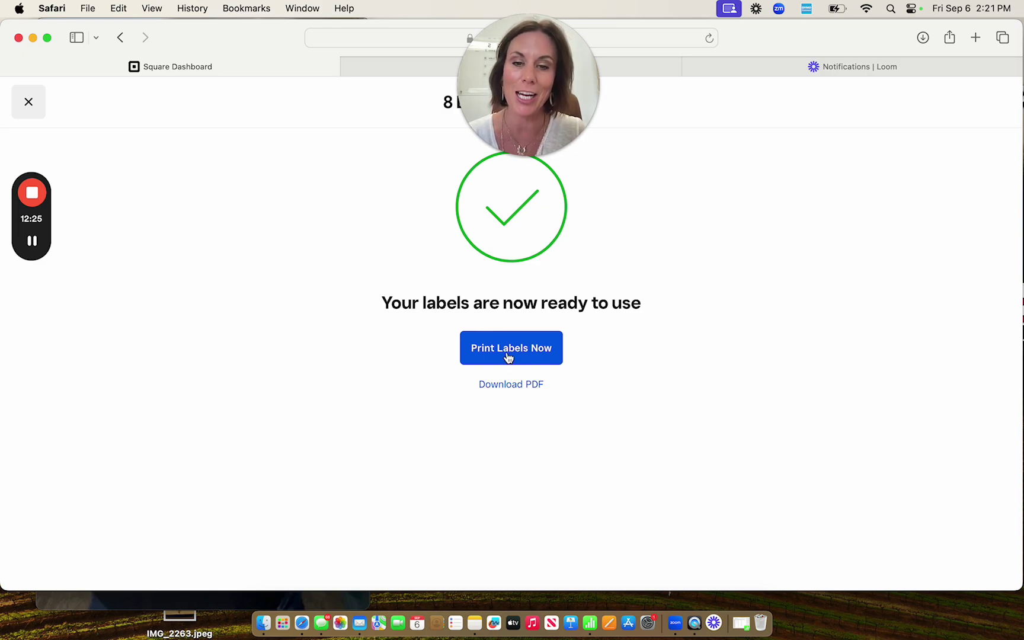
Download the labels as a PDF, then close the labels screen and order 143's details
left_click(513, 386)
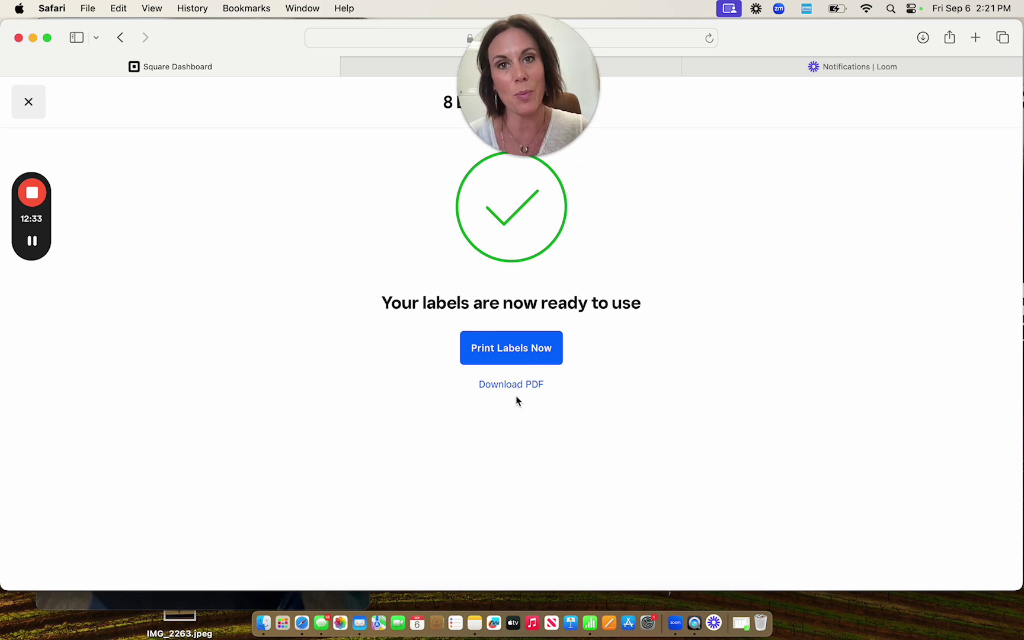
left_click(29, 101)
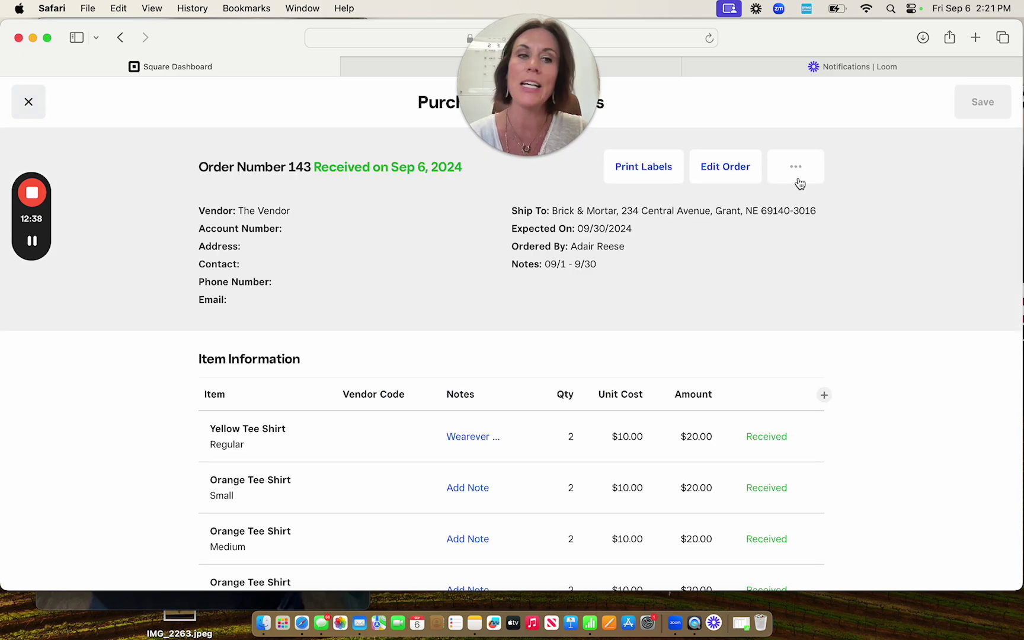
left_click(28, 102)
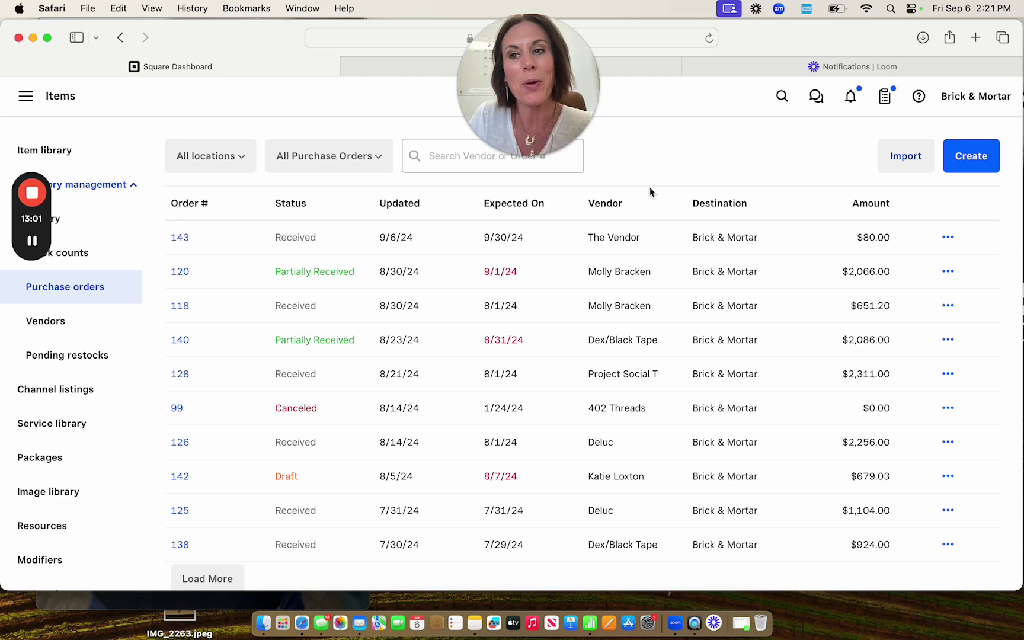
mouse_move(27, 192)
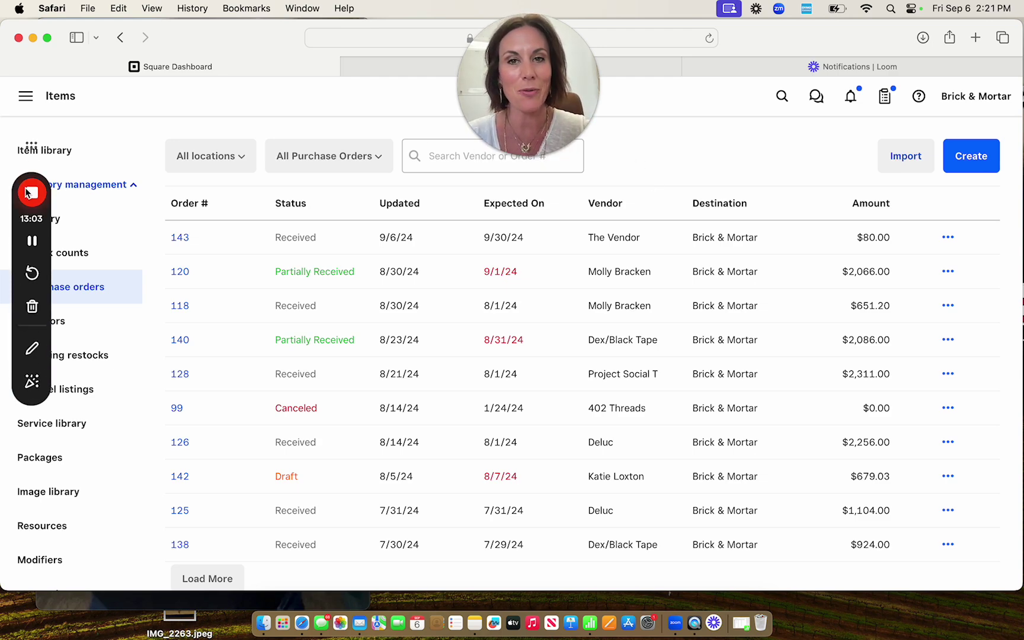